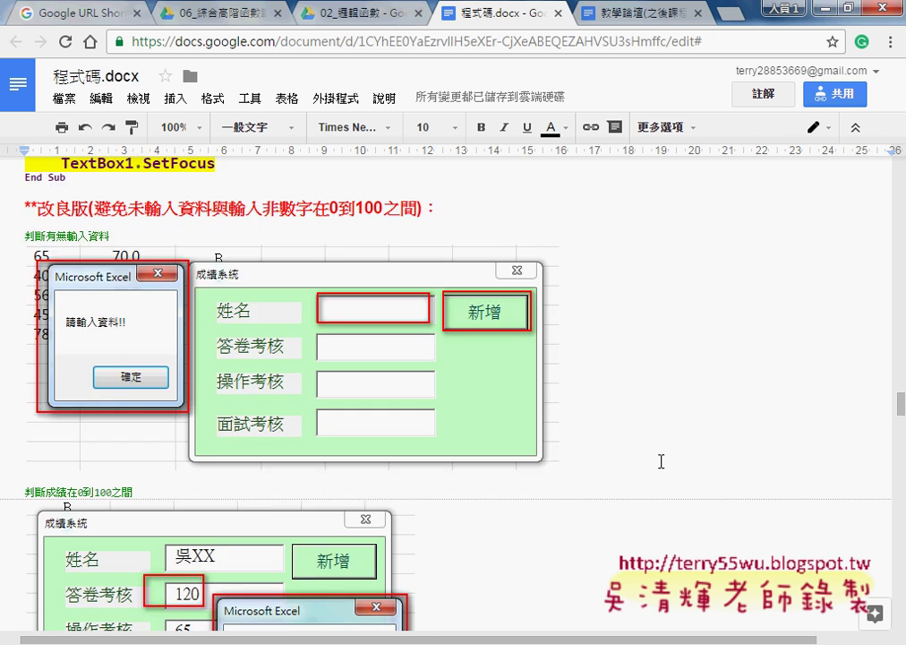
Scroll down the code notes and highlight the 判斷有無輸入資料 comment line
{"action": "scroll", "coordinate": [658, 459], "scroll_direction": "down", "scroll_amount": 3}
{"action": "scroll", "coordinate": [657, 460], "scroll_direction": "down", "scroll_amount": 3}
{"action": "scroll", "coordinate": [658, 460], "scroll_direction": "down", "scroll_amount": 2}
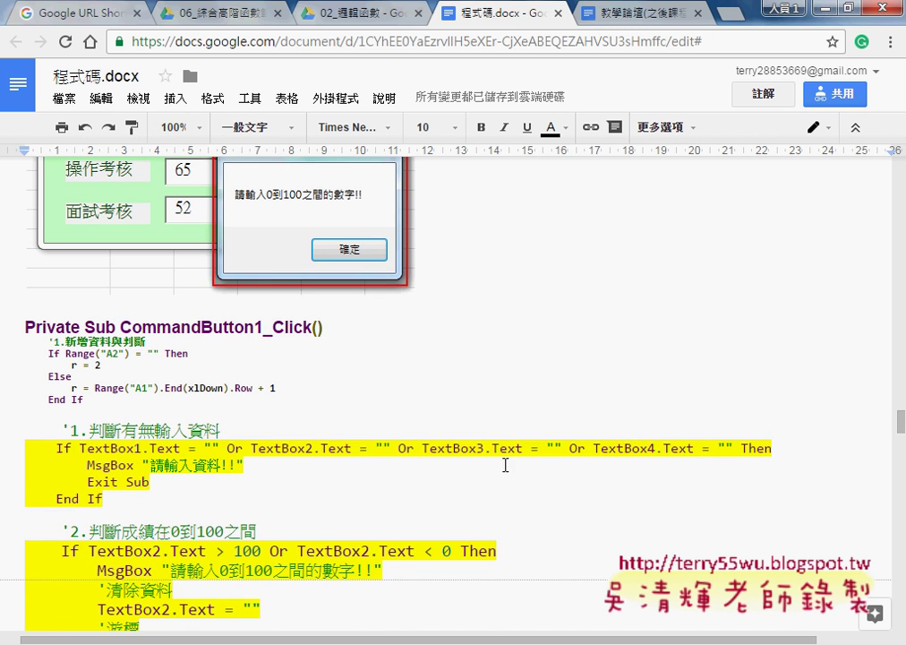
{"action": "scroll", "coordinate": [493, 465], "scroll_direction": "down", "scroll_amount": 2}
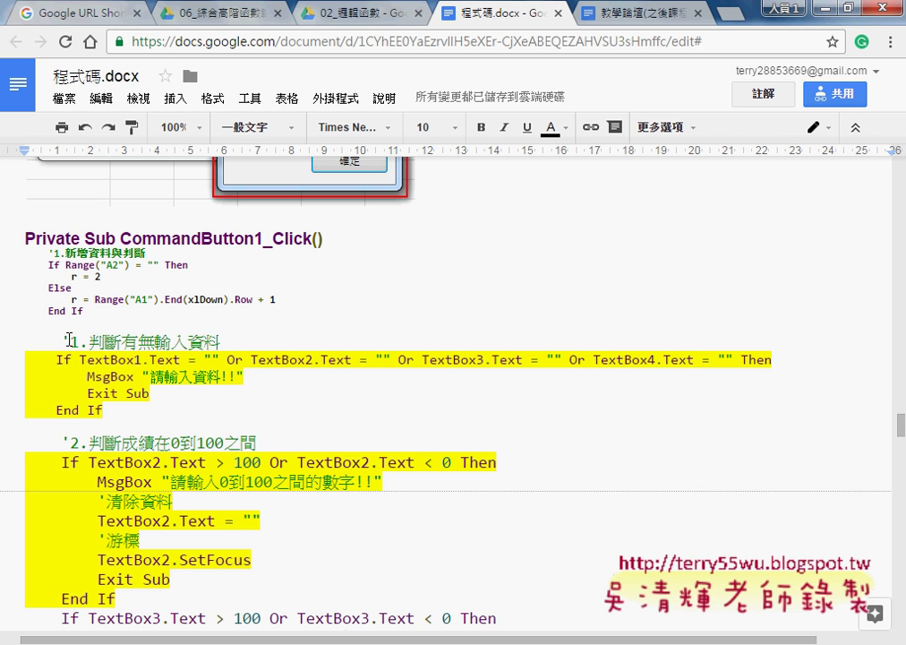
{"action": "left_click_drag", "start_coordinate": [62, 342], "coordinate": [222, 343]}
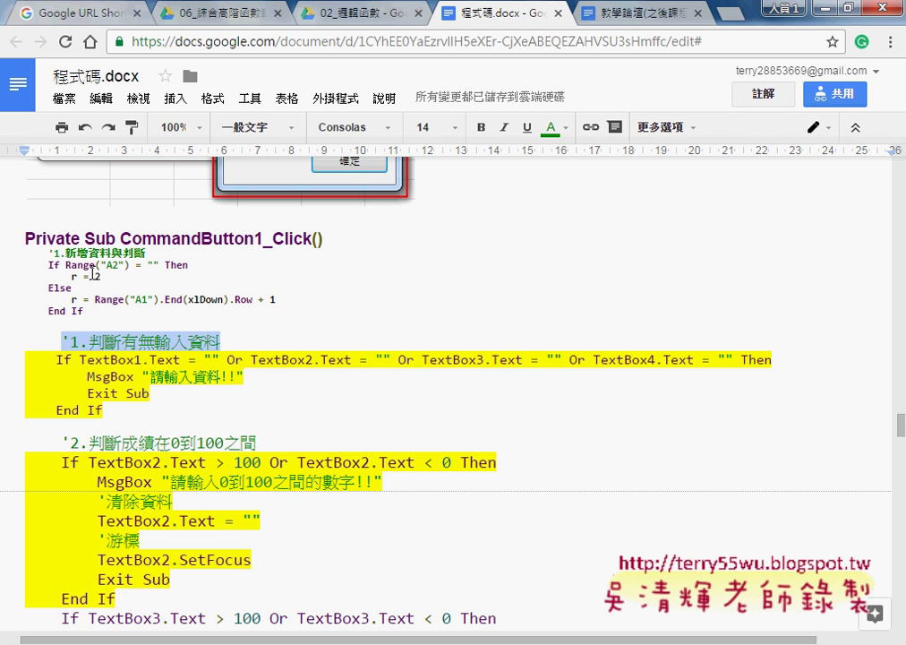
Highlight the blank-worksheet check wording in the heading, then switch to the Excel grade workbook
{"action": "scroll", "coordinate": [108, 323], "scroll_direction": "up", "scroll_amount": 2}
{"action": "scroll", "coordinate": [114, 339], "scroll_direction": "up", "scroll_amount": 3}
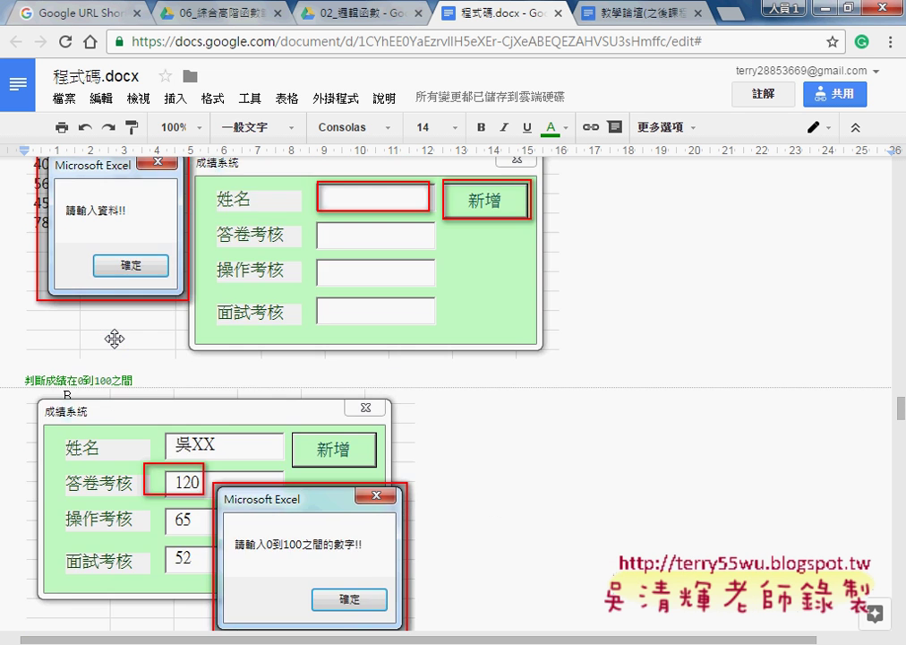
{"action": "scroll", "coordinate": [113, 338], "scroll_direction": "up", "scroll_amount": 3}
{"action": "scroll", "coordinate": [115, 340], "scroll_direction": "up", "scroll_amount": 4}
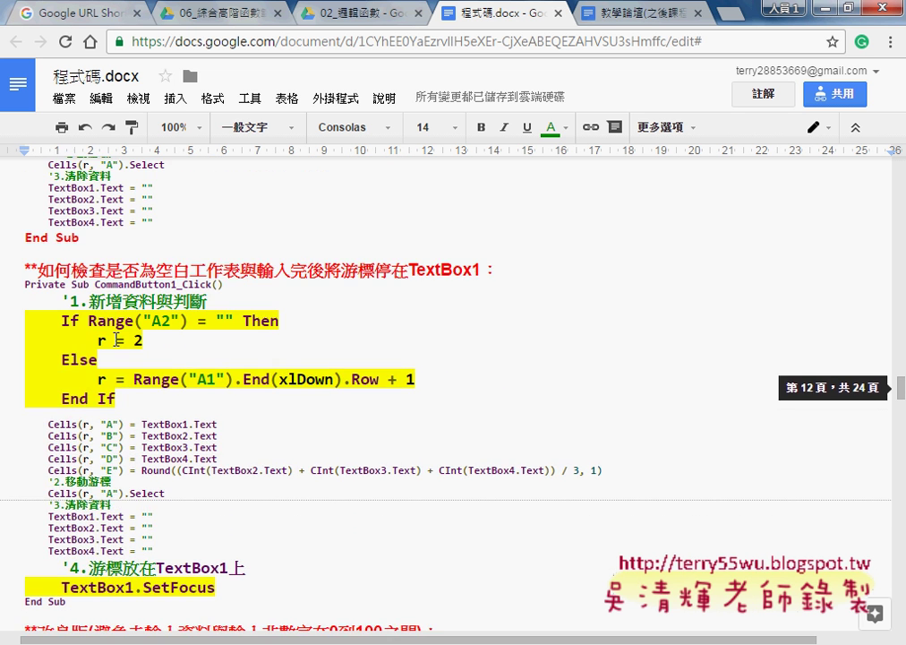
{"action": "left_click_drag", "start_coordinate": [72, 269], "coordinate": [240, 270]}
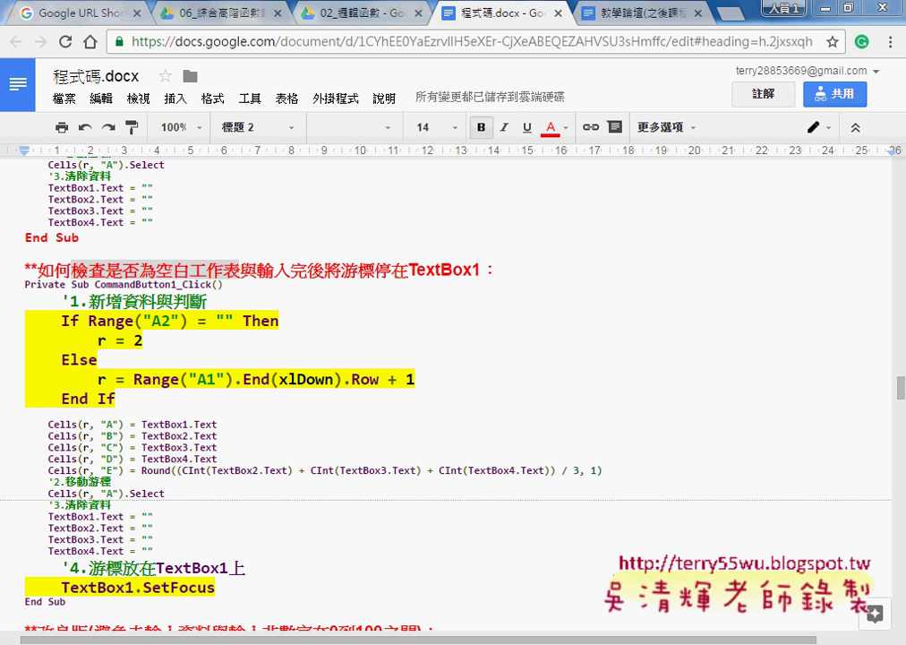
{"action": "left_click", "coordinate": [378, 475]}
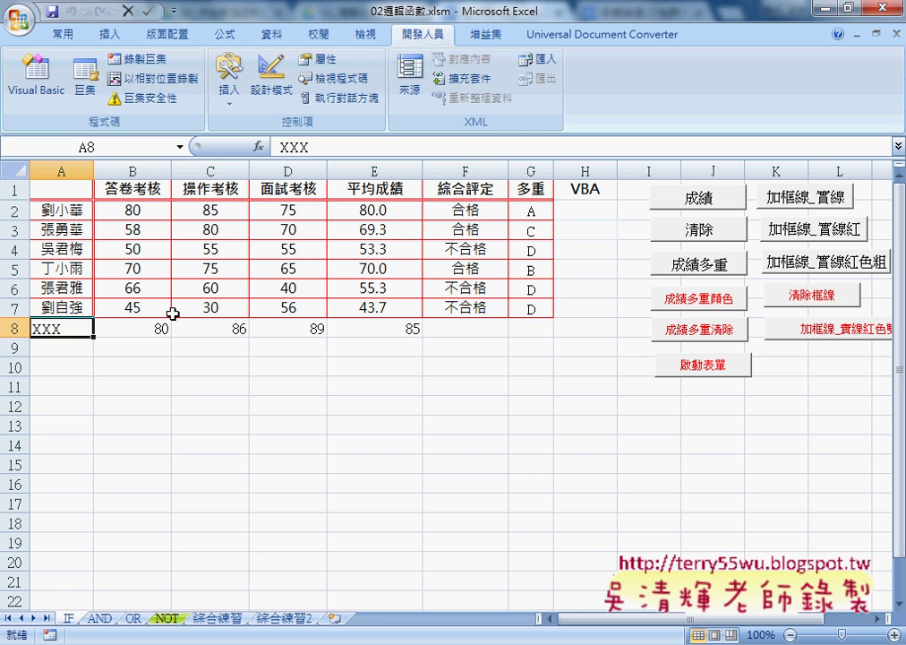
Delete all grade data in A2:G8, confirm the sheet is empty, and return to A2
{"action": "left_click_drag", "start_coordinate": [55, 209], "coordinate": [528, 306]}
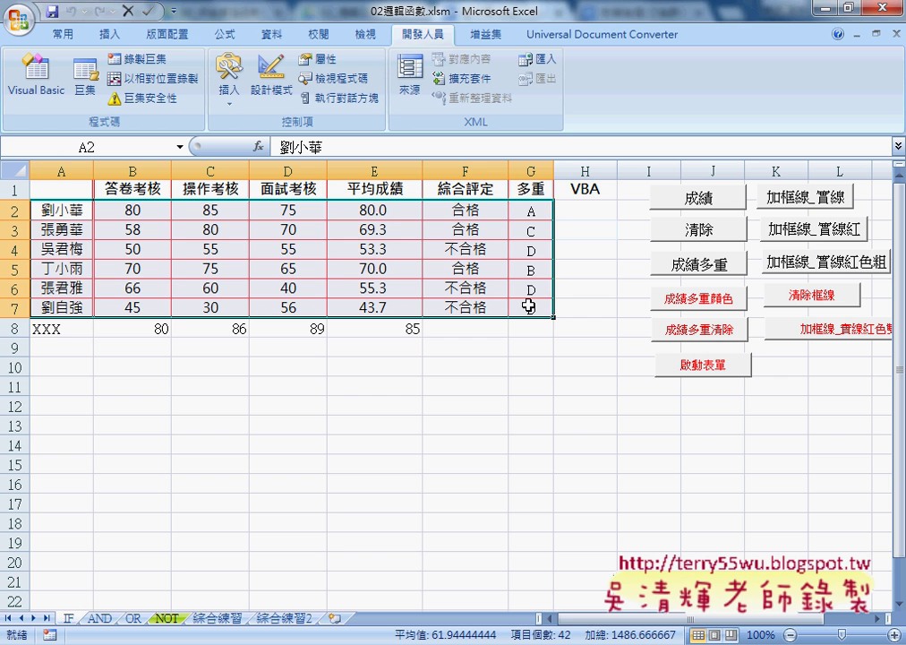
{"action": "left_click_drag", "start_coordinate": [68, 213], "coordinate": [519, 332]}
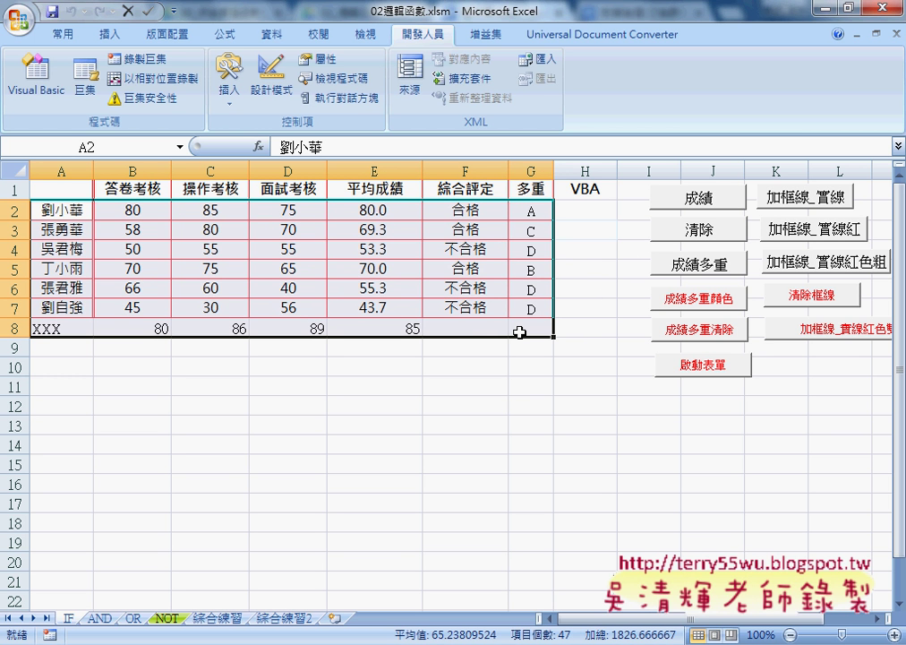
{"action": "key", "text": "Delete"}
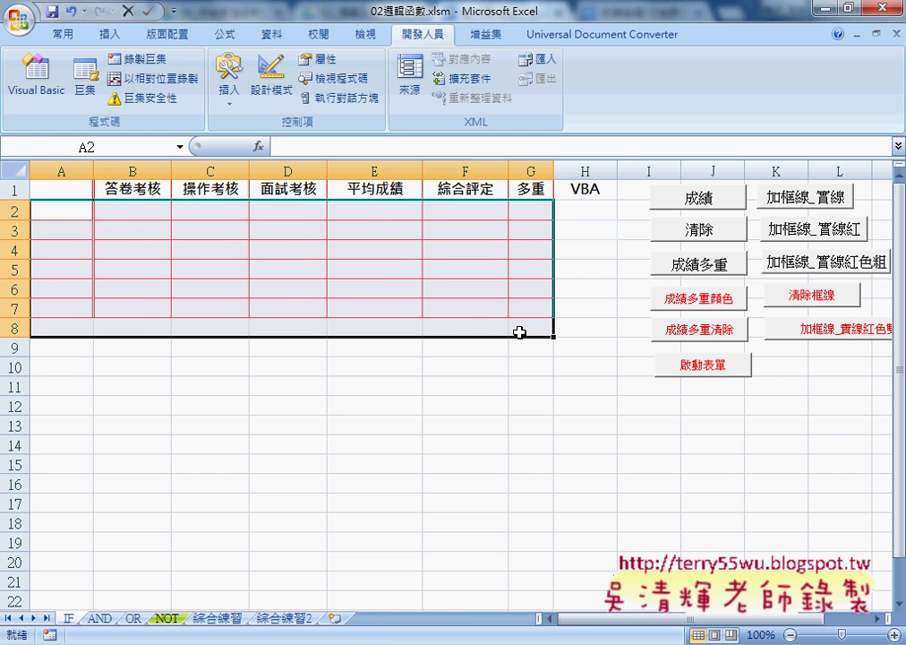
{"action": "left_click", "coordinate": [64, 213]}
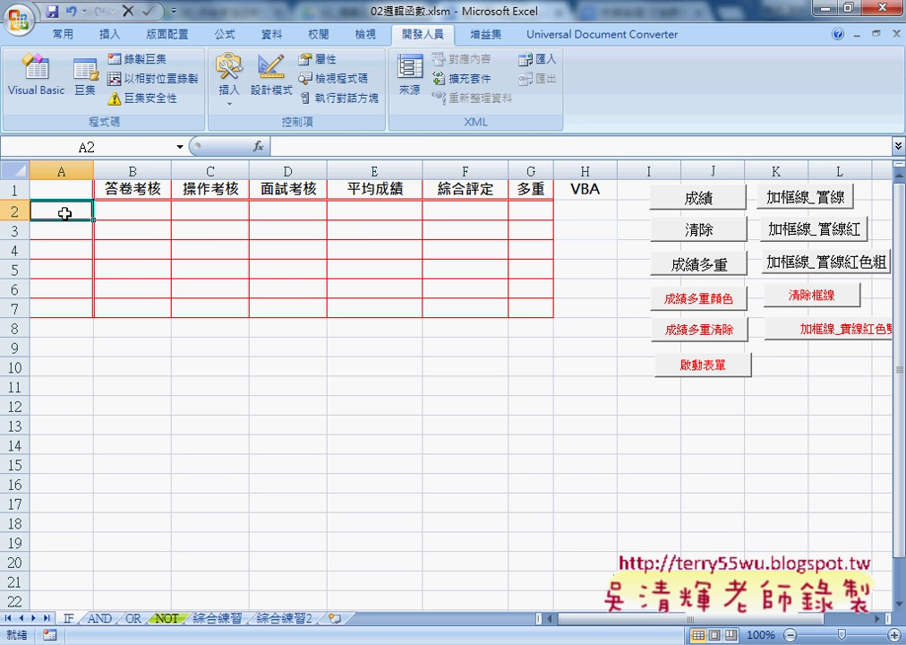
{"action": "key", "text": "ctrl+Down"}
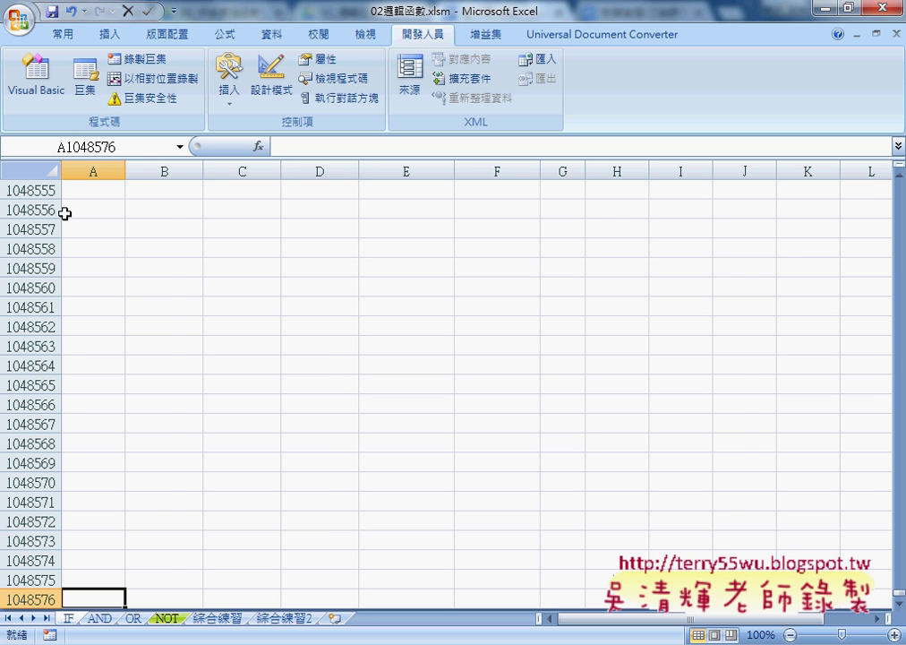
{"action": "key", "text": "ctrl+Up"}
{"action": "left_click", "coordinate": [66, 213]}
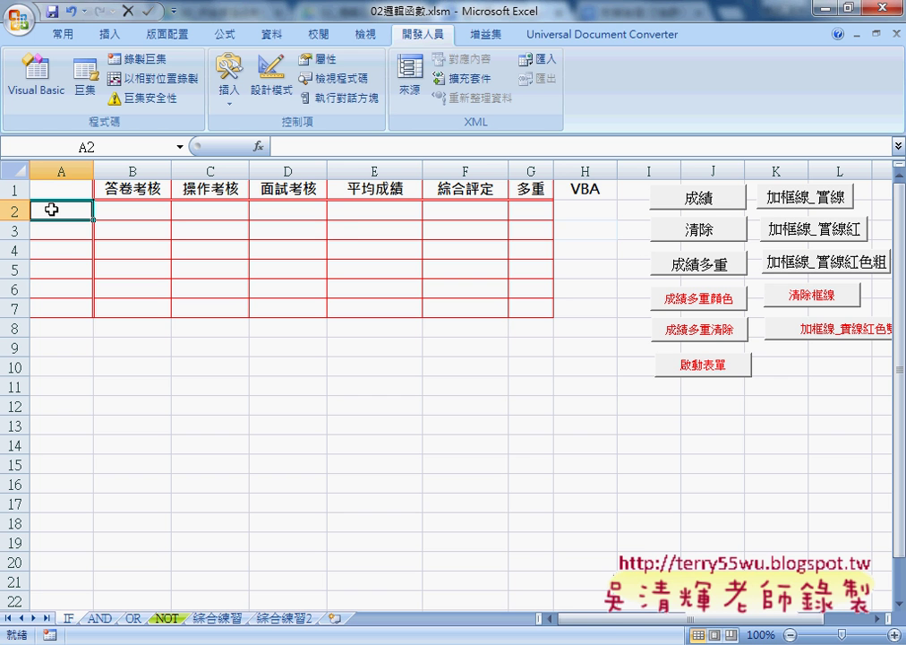
{"action": "mouse_move", "coordinate": [408, 644]}
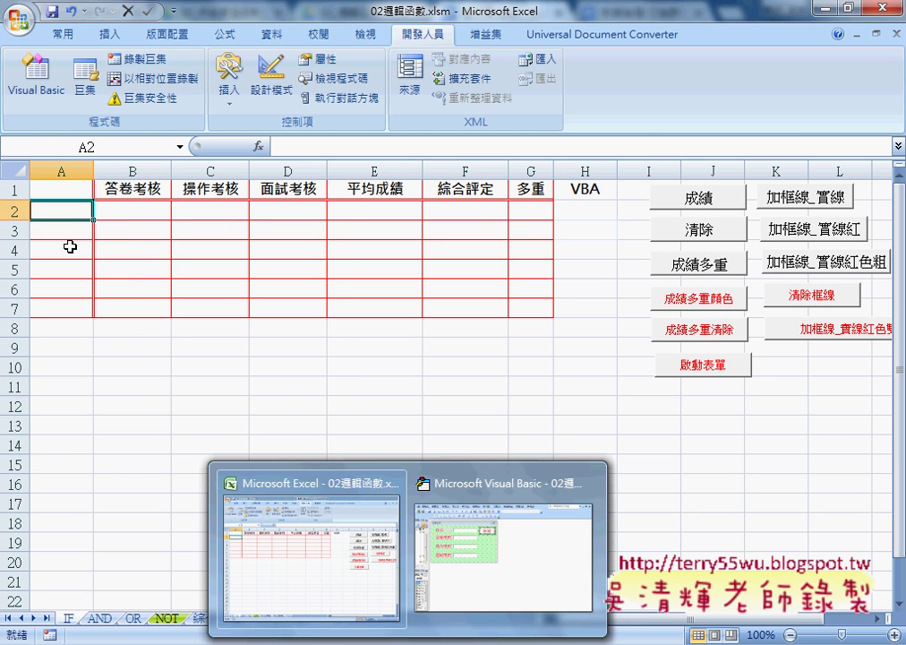
Copy the 1.新增資料與判斷 next-empty-row If/Else block from the notes into the Visual Basic Editor session
{"action": "mouse_move", "coordinate": [354, 643]}
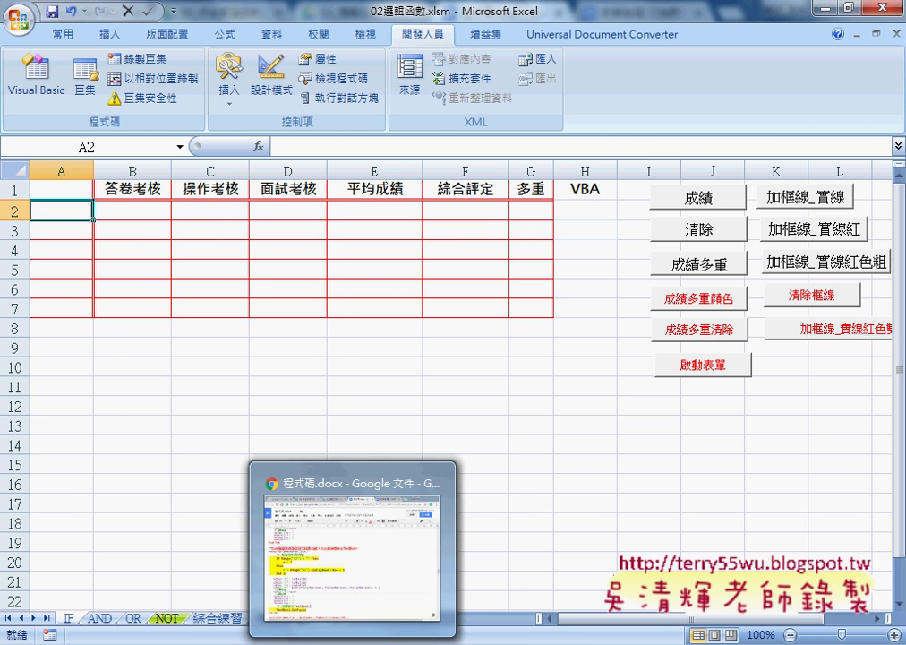
{"action": "left_click", "coordinate": [336, 556]}
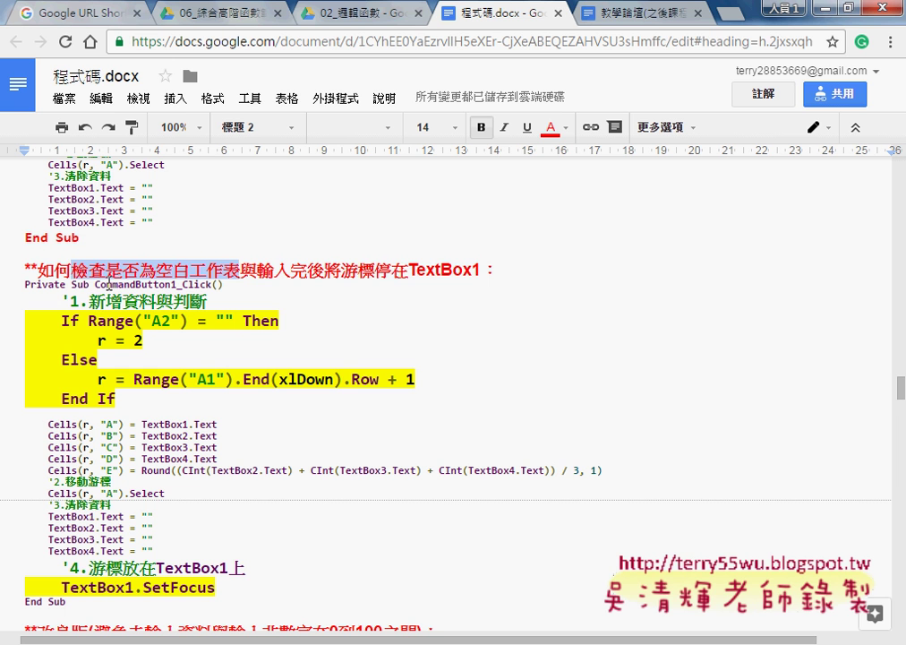
{"action": "left_click", "coordinate": [62, 308]}
{"action": "mouse_move", "coordinate": [99, 306]}
{"action": "left_mouse_down"}
{"action": "mouse_move", "coordinate": [177, 306]}
{"action": "mouse_move", "coordinate": [192, 399]}
{"action": "left_mouse_up"}
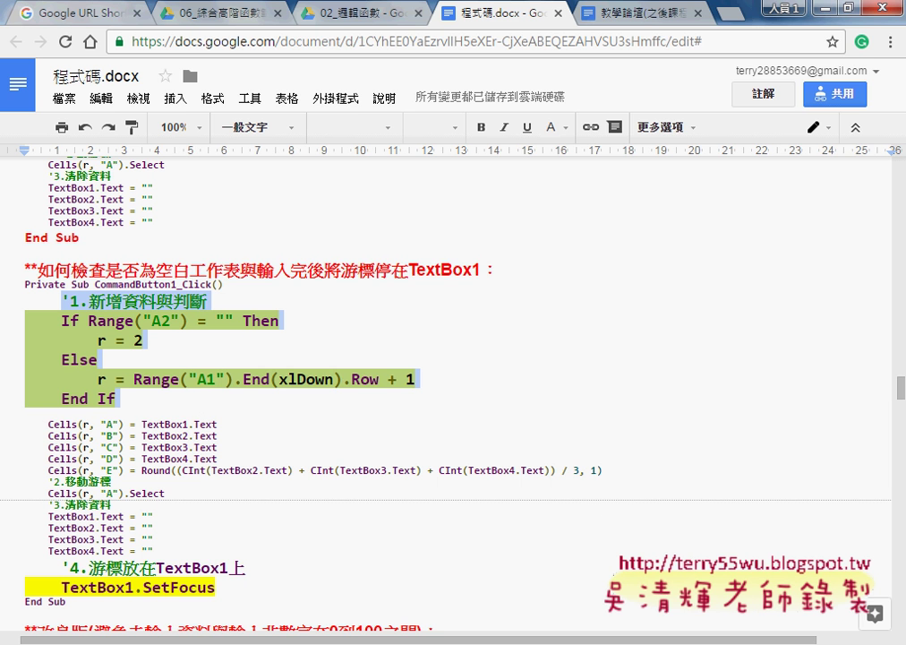
{"action": "left_click", "coordinate": [480, 584]}
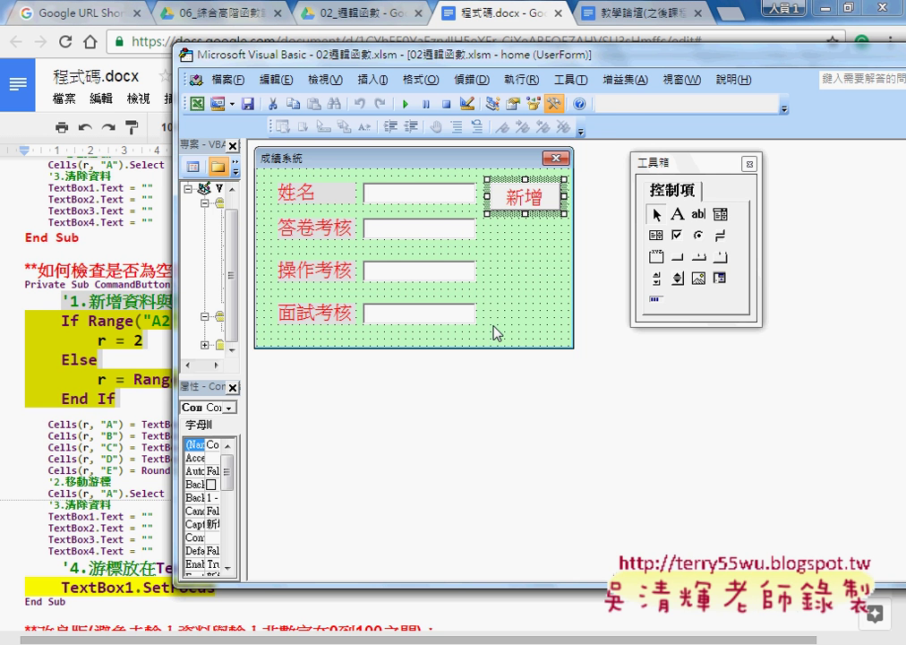
Paste the empty-row If/Else block on a new line below the CommandButton1_Click Sub line and indent its comment
{"action": "double_click", "coordinate": [524, 196]}
{"action": "left_click", "coordinate": [584, 174]}
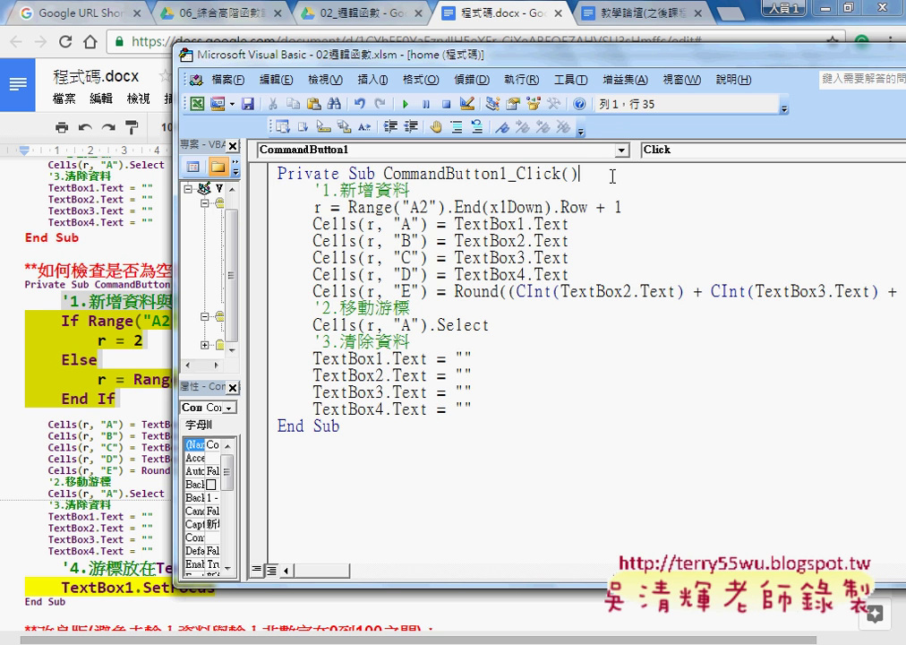
{"action": "key", "text": "Return"}
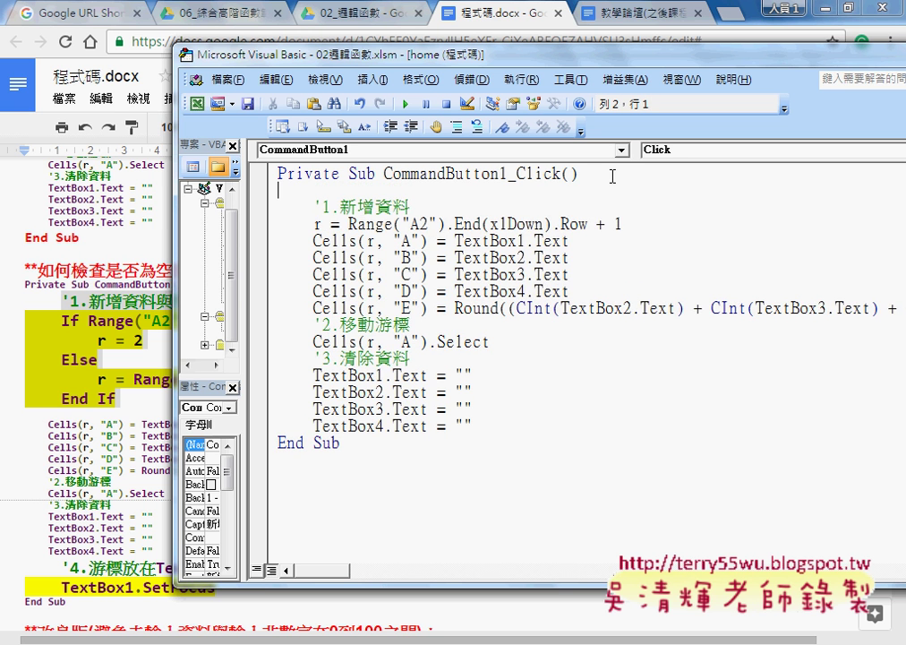
{"action": "type", "text": "'1.新增資料與判斷     If Range(\"A2\") = \"\" Then         r = 2     Else         r = Range(\"A1\").End(xlDown).Row + 1     End If"}
{"action": "key", "text": "Up"}
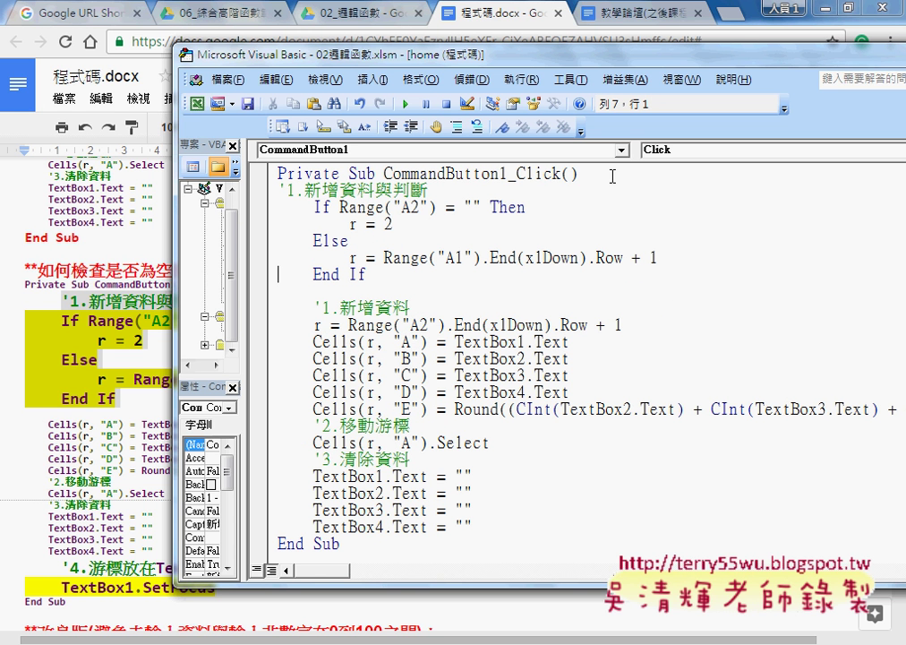
{"action": "key", "text": "Up"}
{"action": "key", "text": "Up"}
{"action": "key", "text": "Up"}
{"action": "key", "text": "Up"}
{"action": "key", "text": "Up"}
{"action": "key", "text": "Up"}
{"action": "key", "text": "Down"}
{"action": "key", "text": "Tab"}
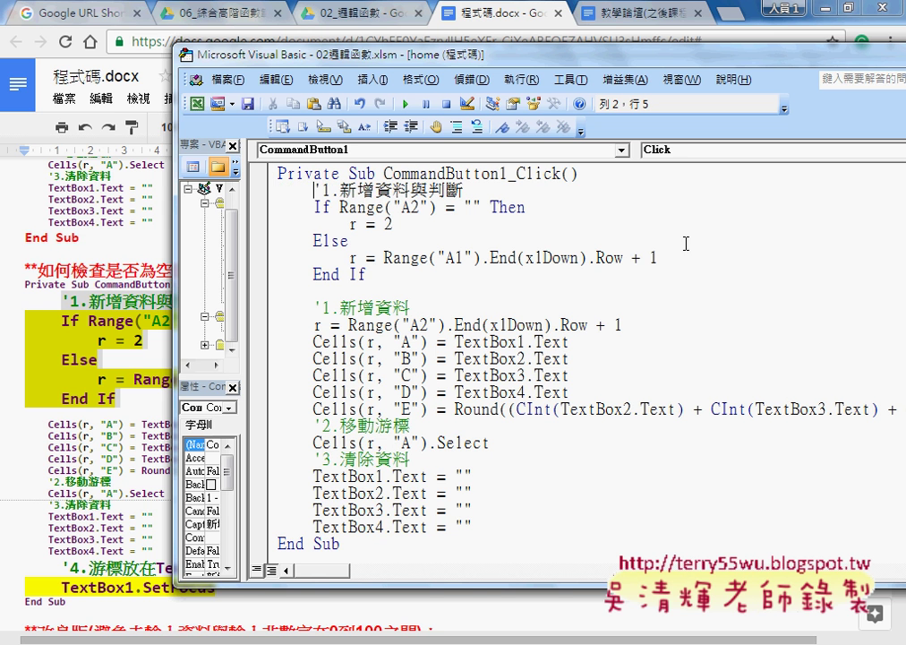
{"action": "left_click", "coordinate": [351, 574]}
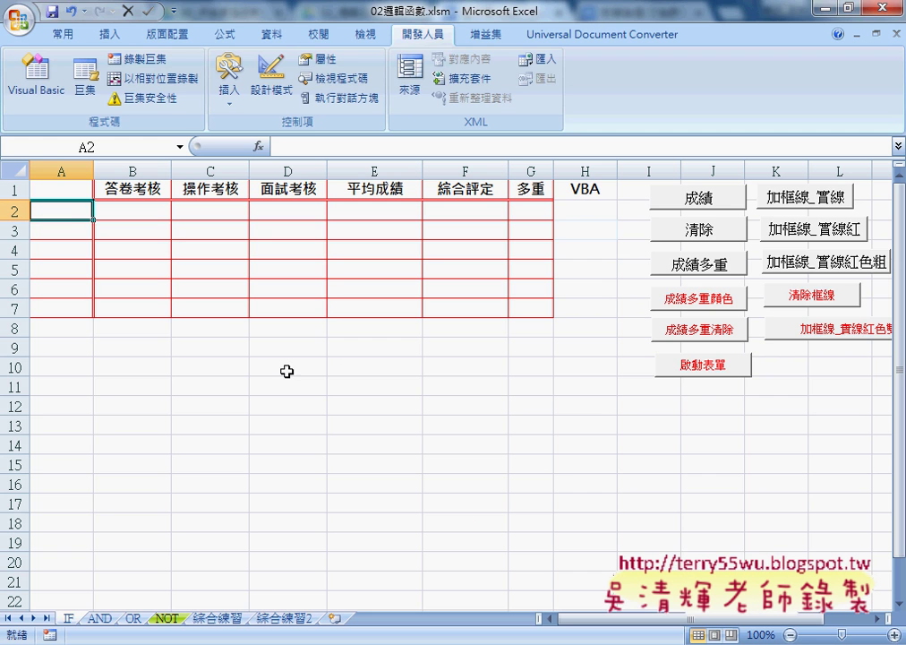
{"action": "left_click", "coordinate": [459, 592]}
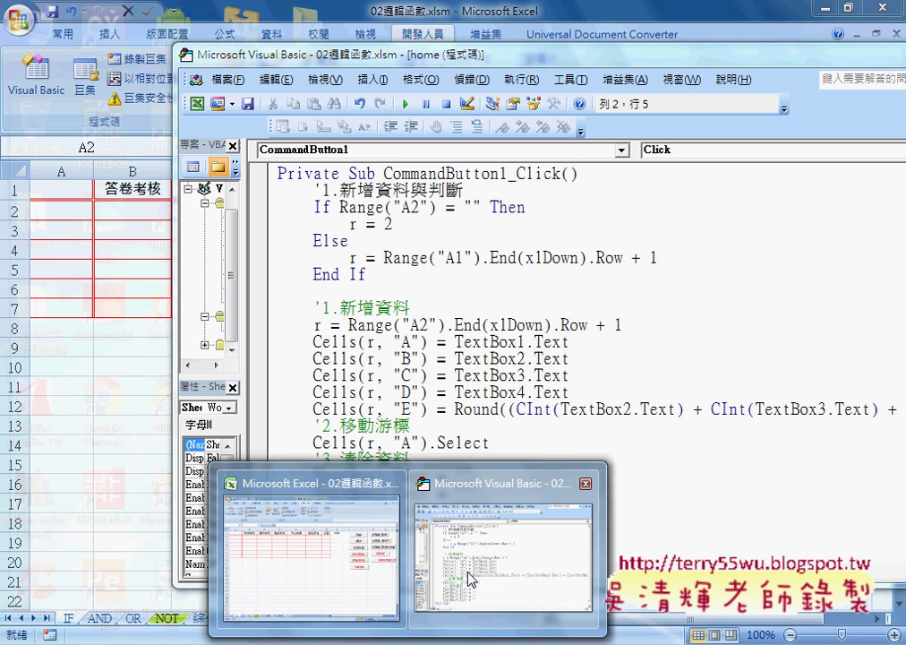
{"action": "left_click", "coordinate": [342, 207]}
{"action": "left_click_drag", "start_coordinate": [341, 207], "coordinate": [482, 207]}
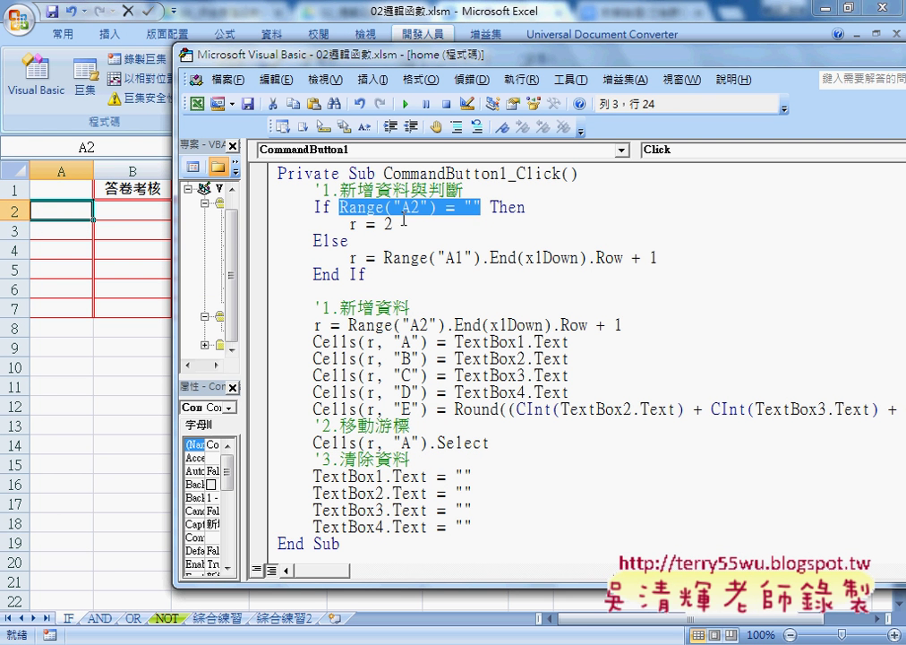
{"action": "double_click", "coordinate": [517, 207]}
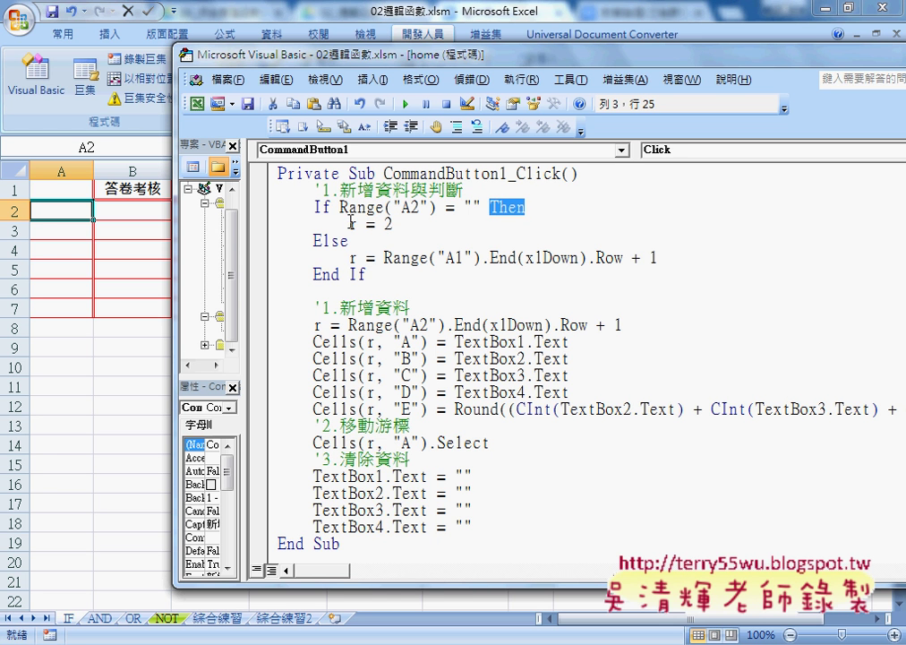
{"action": "left_click_drag", "start_coordinate": [350, 224], "coordinate": [392, 224]}
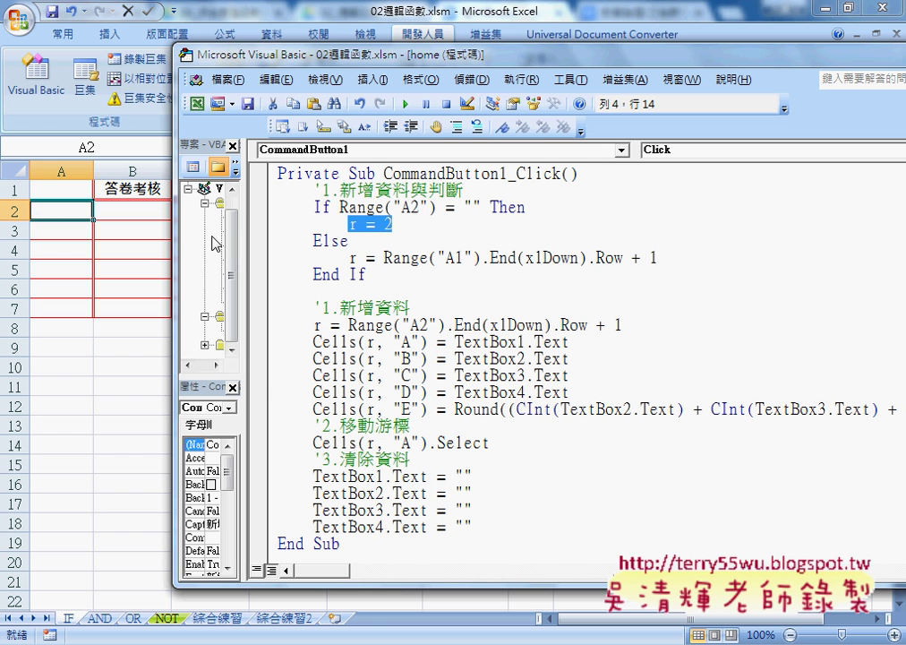
{"action": "left_click", "coordinate": [333, 240]}
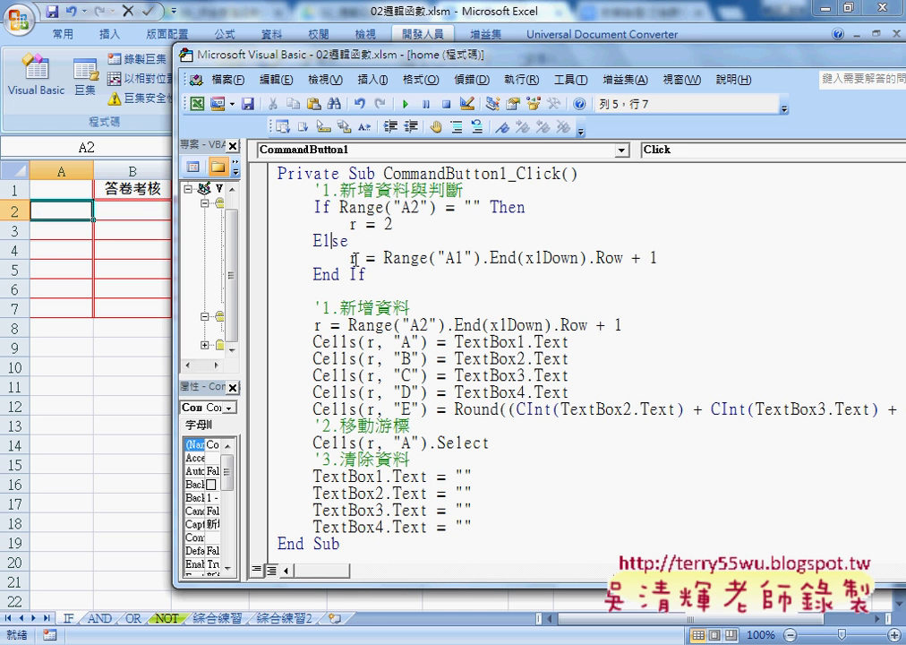
{"action": "left_click_drag", "start_coordinate": [375, 258], "coordinate": [624, 258]}
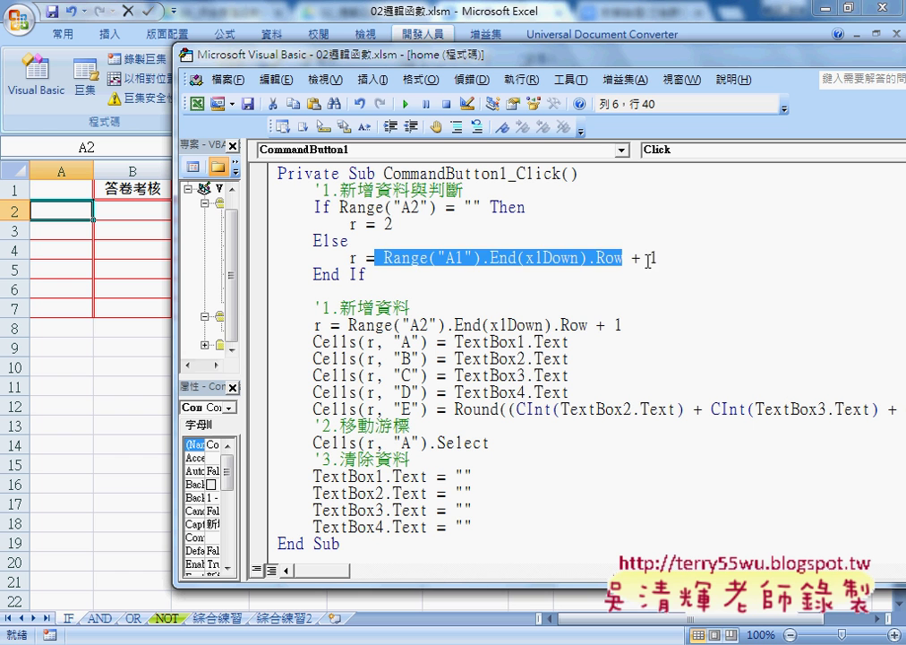
{"action": "left_click_drag", "start_coordinate": [659, 257], "coordinate": [632, 258]}
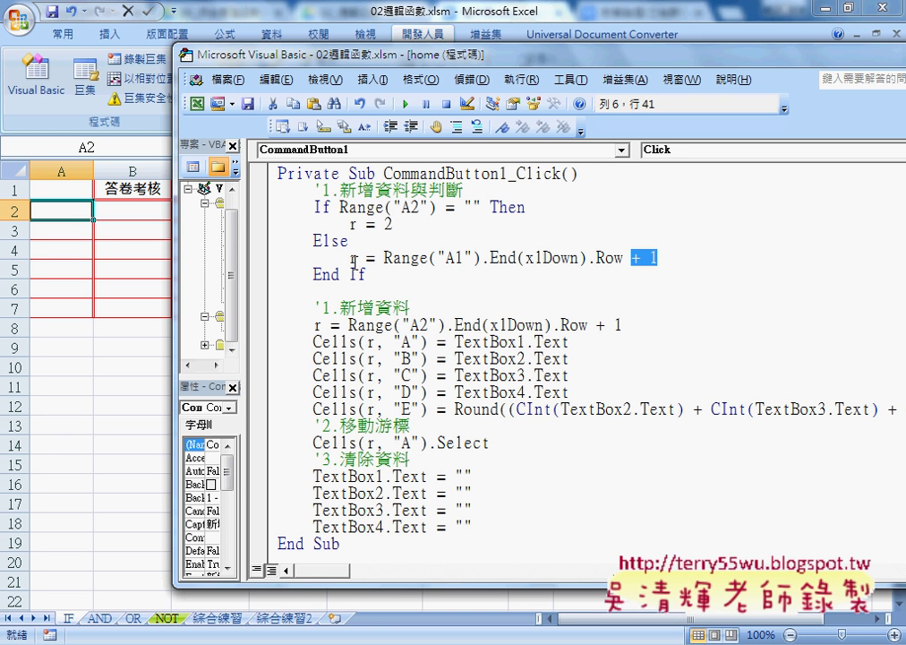
{"action": "left_click", "coordinate": [49, 225]}
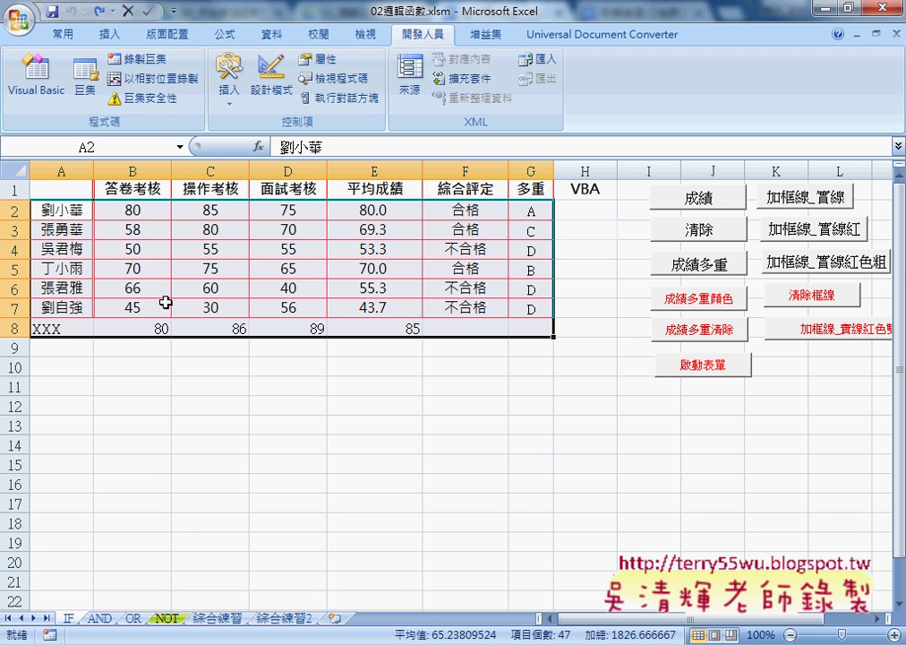
{"action": "key", "text": "alt+Tab"}
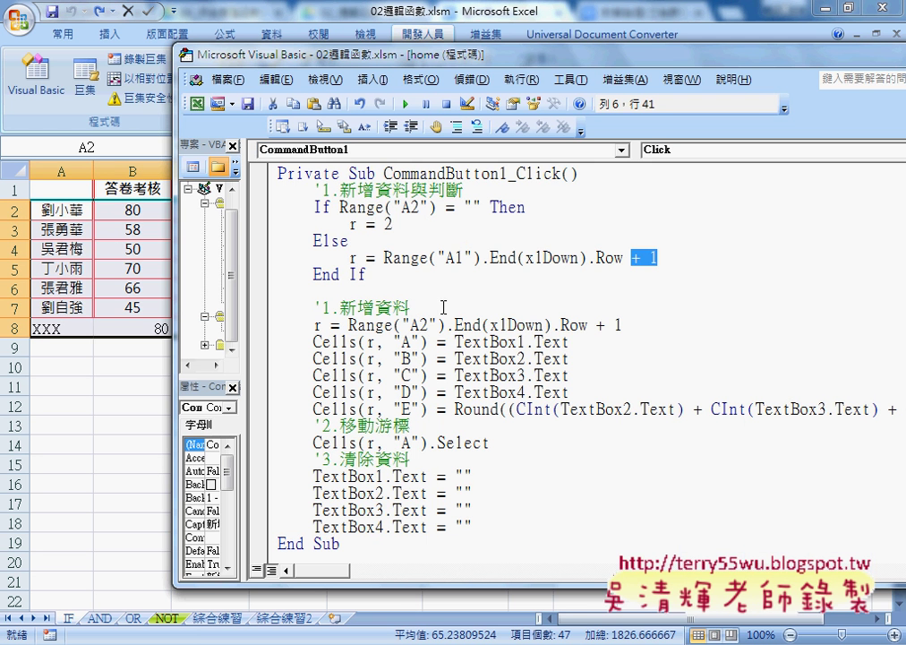
{"action": "mouse_move", "coordinate": [383, 257]}
{"action": "left_mouse_down"}
{"action": "mouse_move", "coordinate": [608, 272]}
{"action": "mouse_move", "coordinate": [659, 258]}
{"action": "left_mouse_up"}
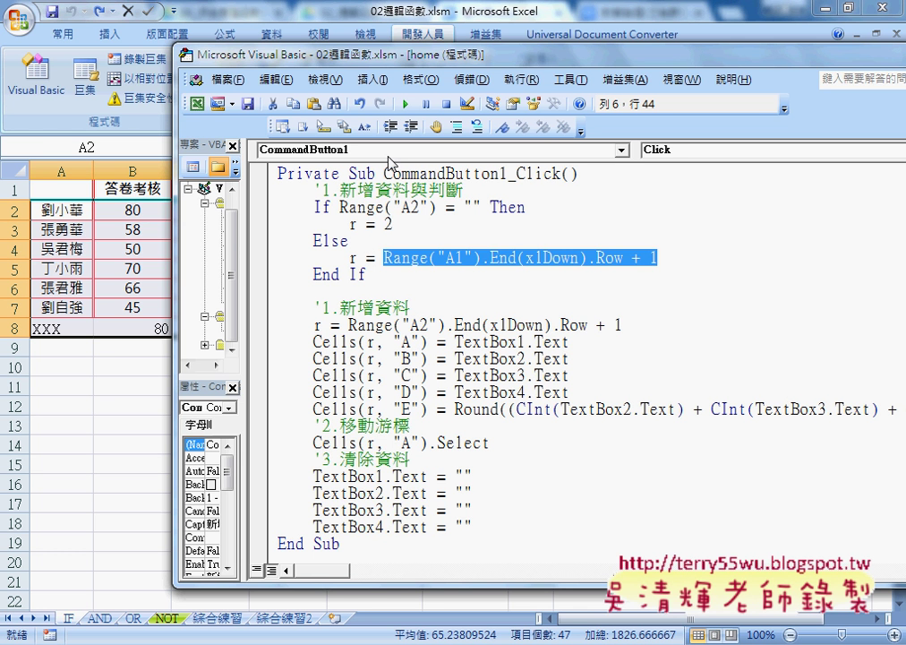
Submit the running form empty, debug run-time error 13 to the failing CInt line, then reset
{"action": "left_click", "coordinate": [413, 106]}
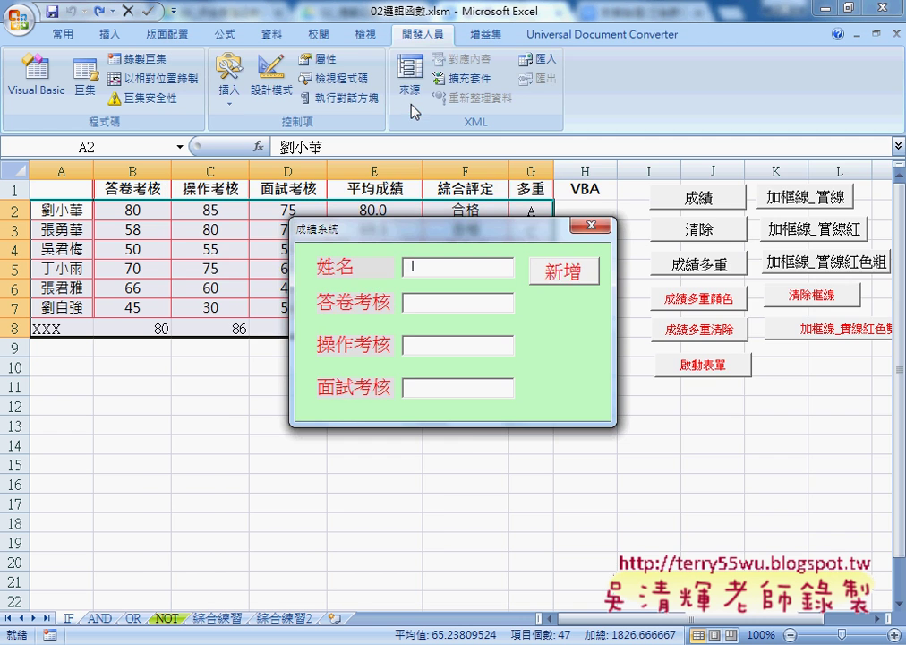
{"action": "left_click", "coordinate": [572, 274]}
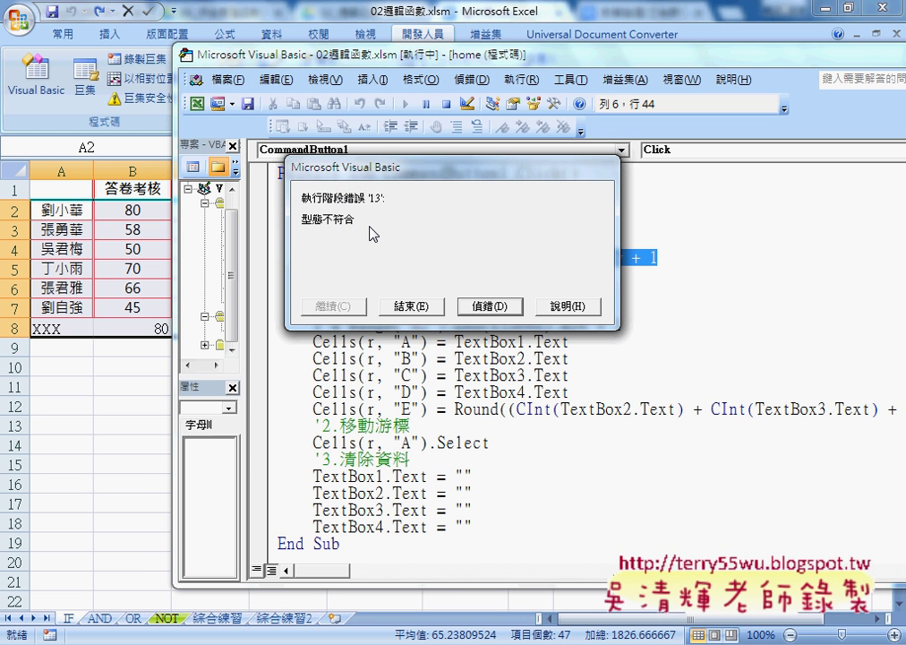
{"action": "left_click", "coordinate": [484, 306]}
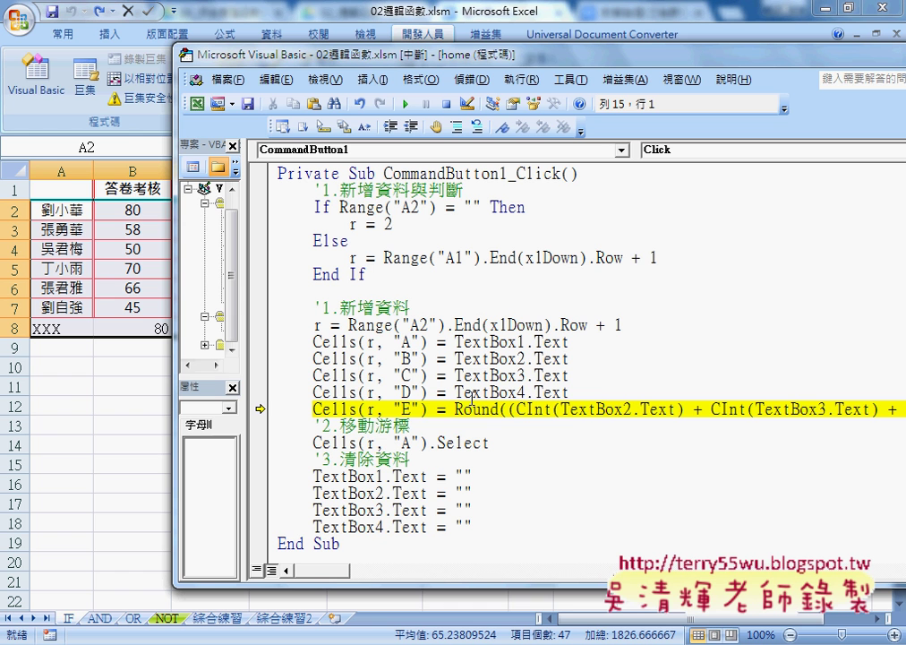
{"action": "left_click", "coordinate": [583, 409]}
{"action": "double_click", "coordinate": [537, 410]}
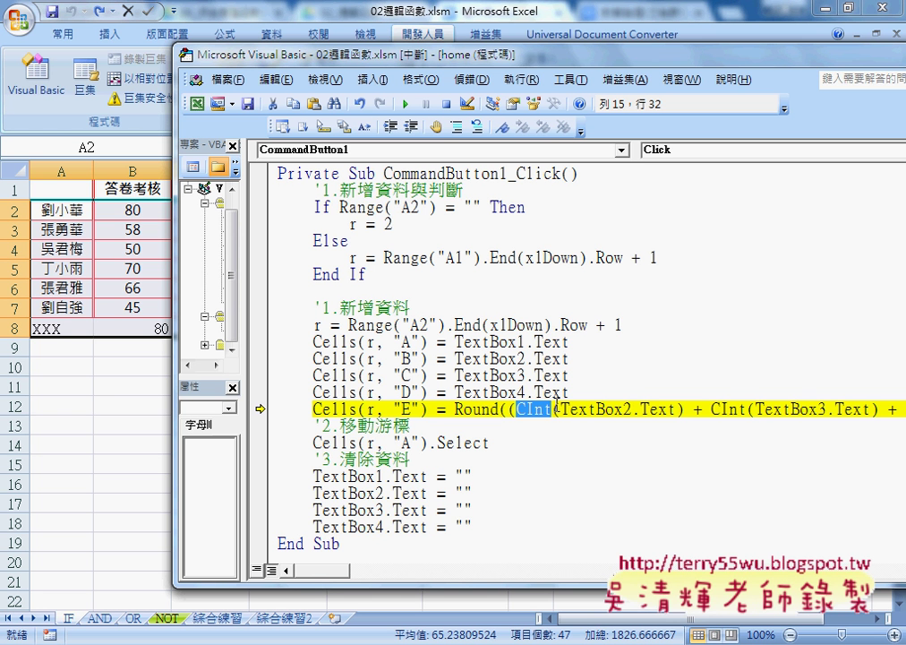
{"action": "left_click", "coordinate": [447, 106]}
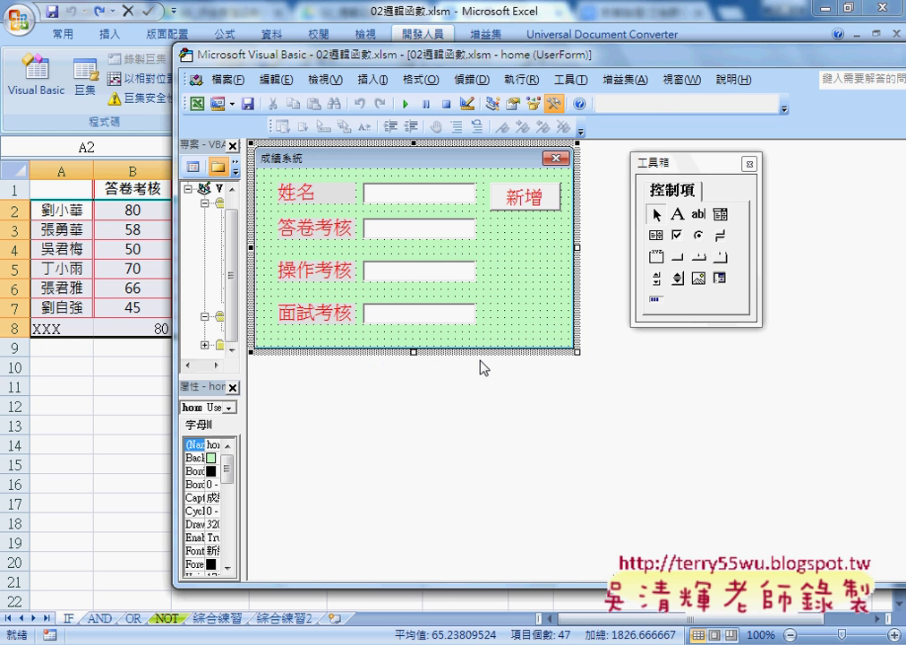
Type If TextBox1.Text = "" Then and End If on new lines after the row-check block
{"action": "double_click", "coordinate": [522, 199]}
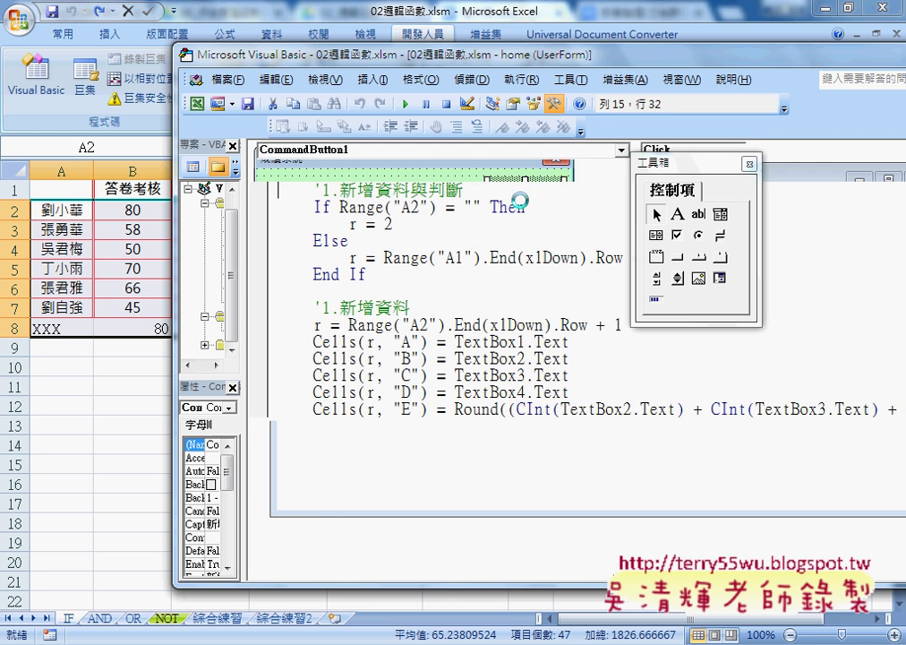
{"action": "left_click", "coordinate": [363, 292]}
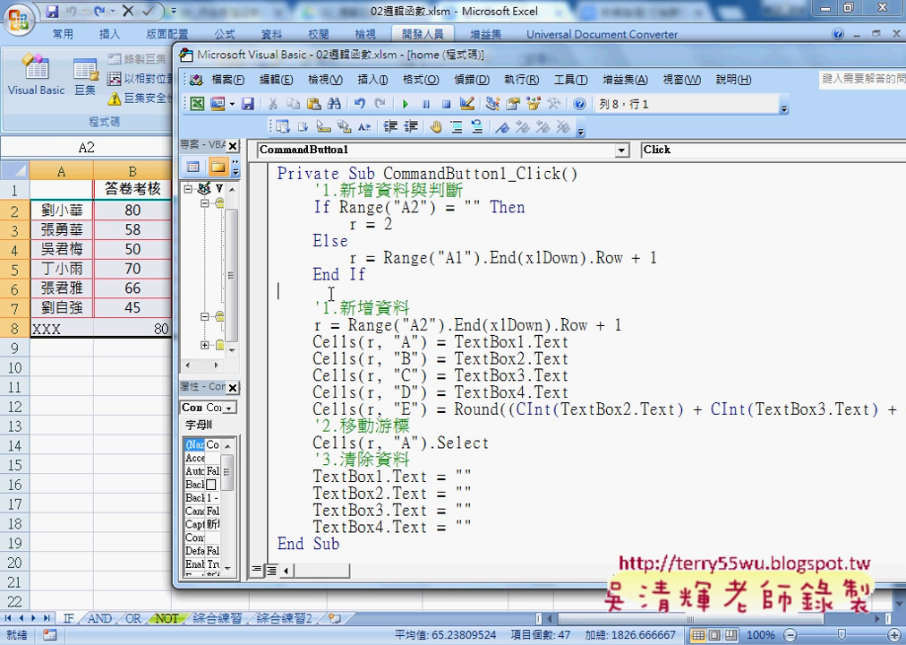
{"action": "key", "text": "Tab"}
{"action": "key", "text": "Return"}
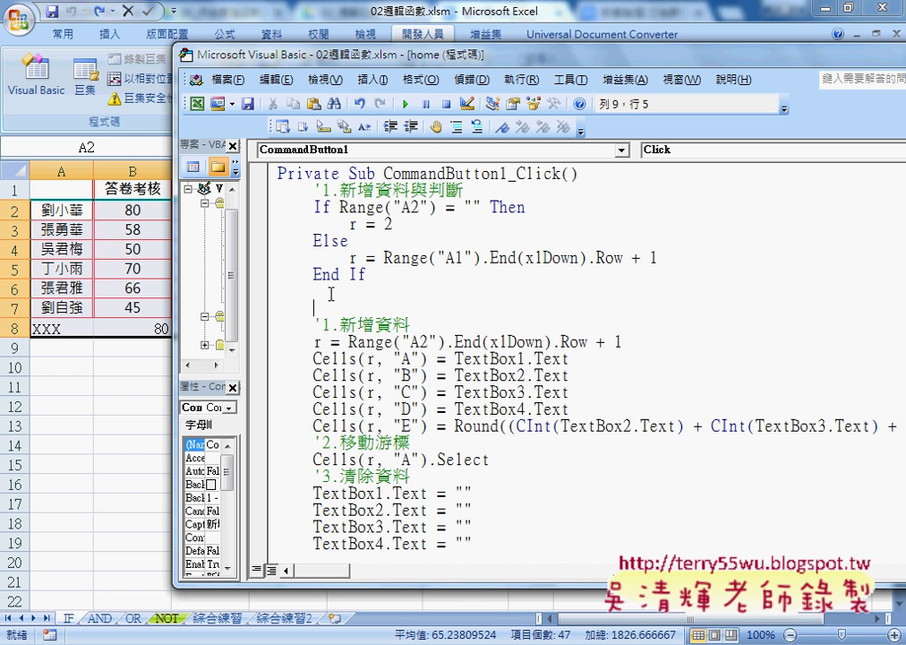
{"action": "key", "text": "Return"}
{"action": "key", "text": "Up"}
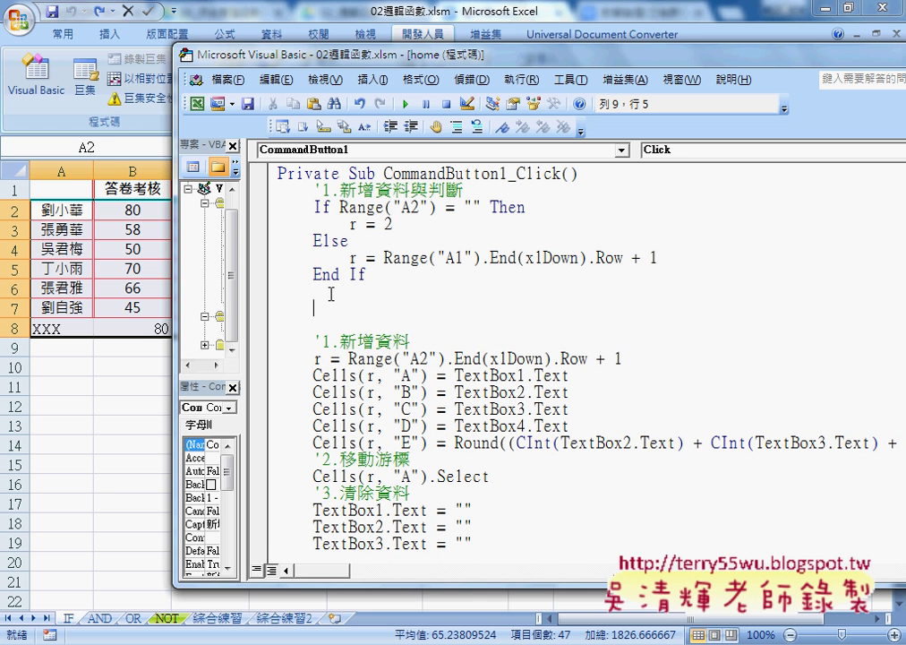
{"action": "type", "text": "if"}
{"action": "type", "text": " tex"}
{"action": "type", "text": "tbox"}
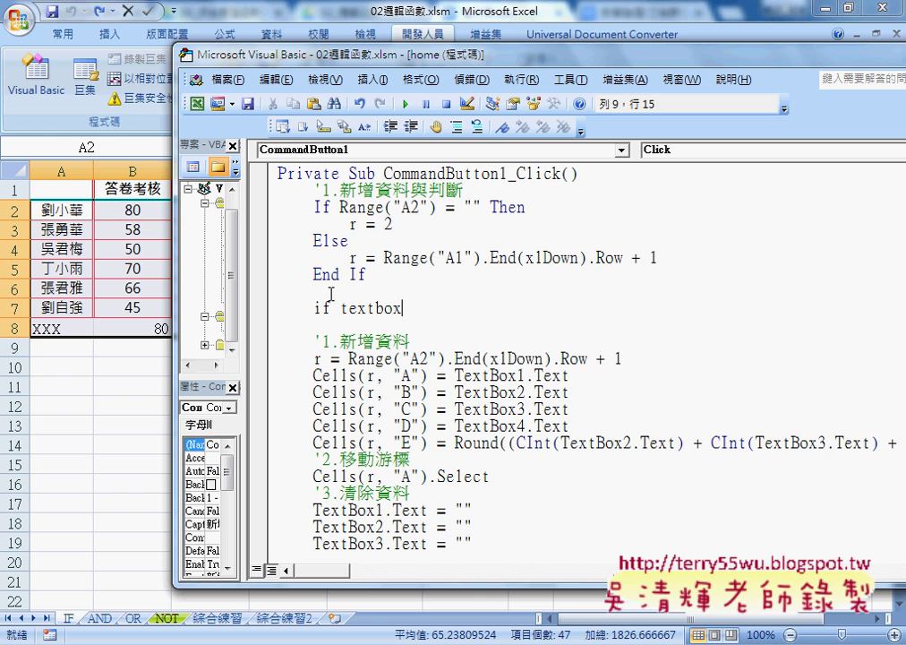
{"action": "type", "text": "1.t"}
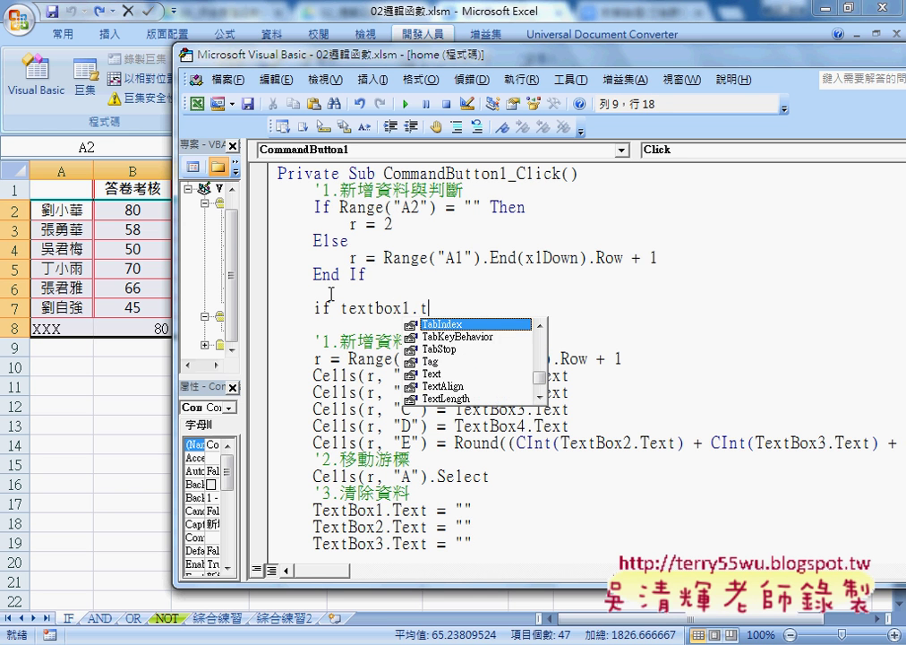
{"action": "type", "text": "ex"}
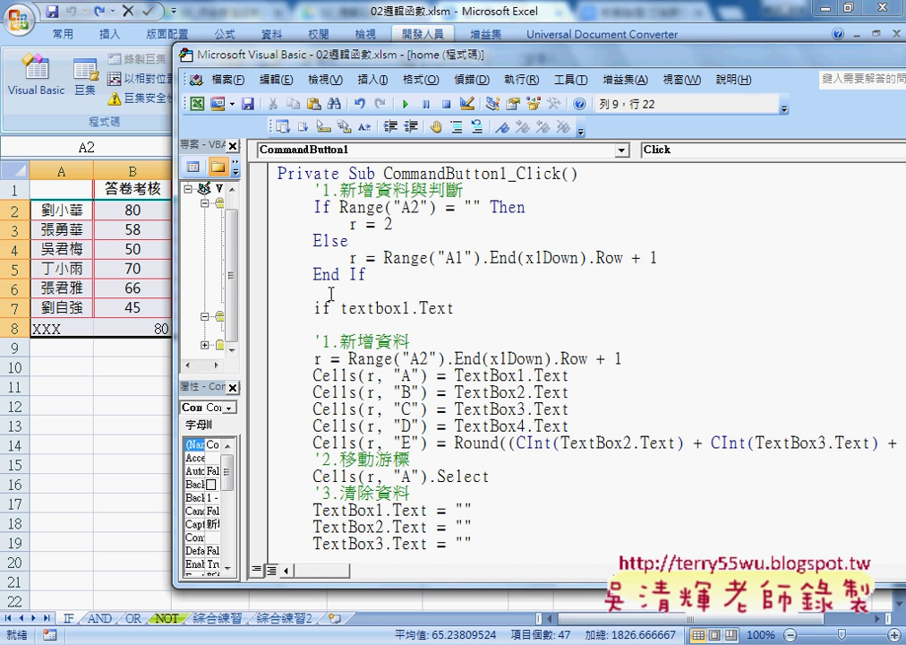
{"action": "type", "text": " = "}
{"action": "type", "text": "\"\" t"}
{"action": "type", "text": "hen"}
{"action": "key", "text": "Return"}
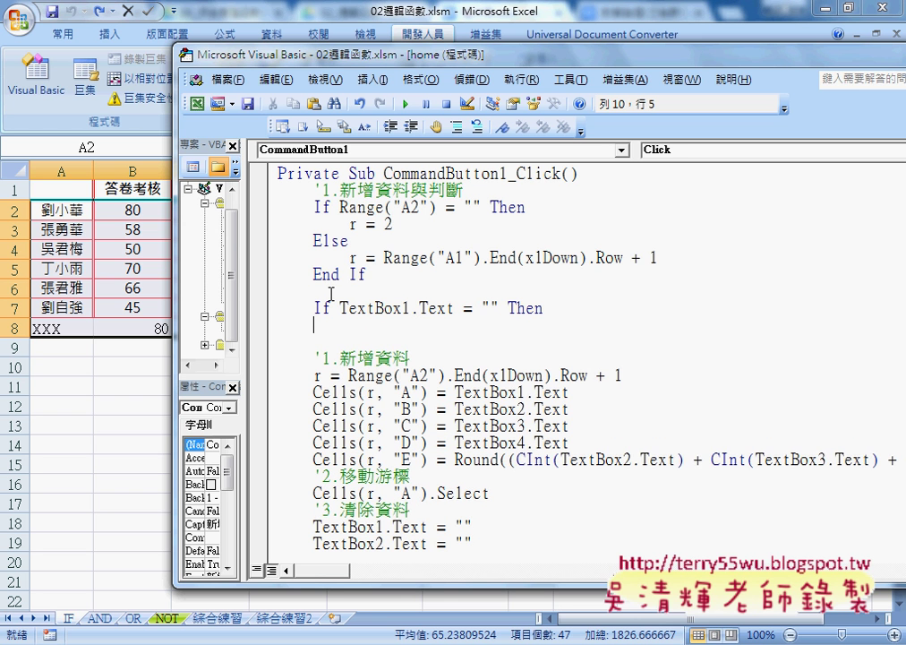
{"action": "type", "text": "en"}
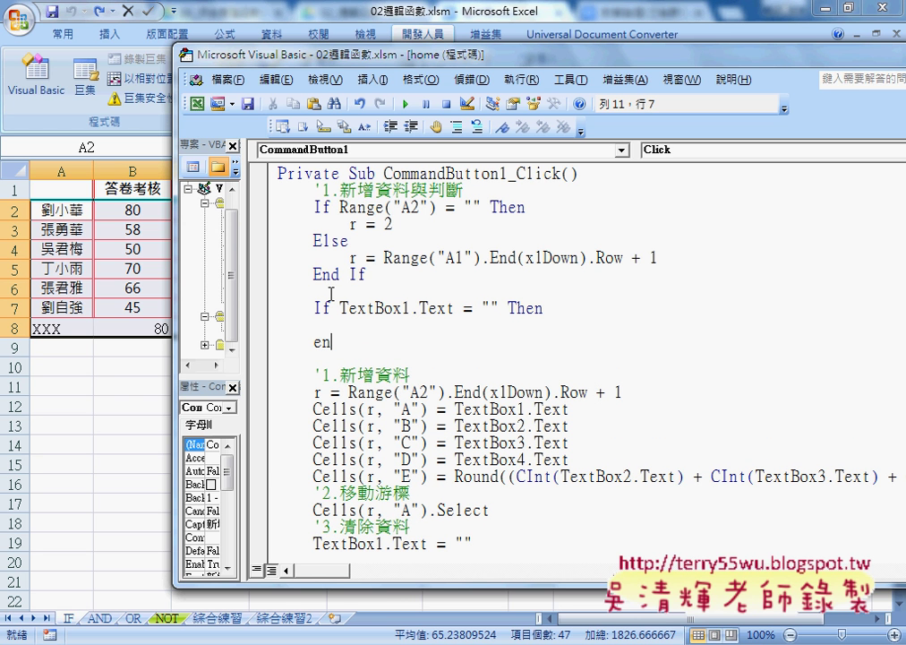
{"action": "type", "text": "d if"}
{"action": "key", "text": "Delete"}
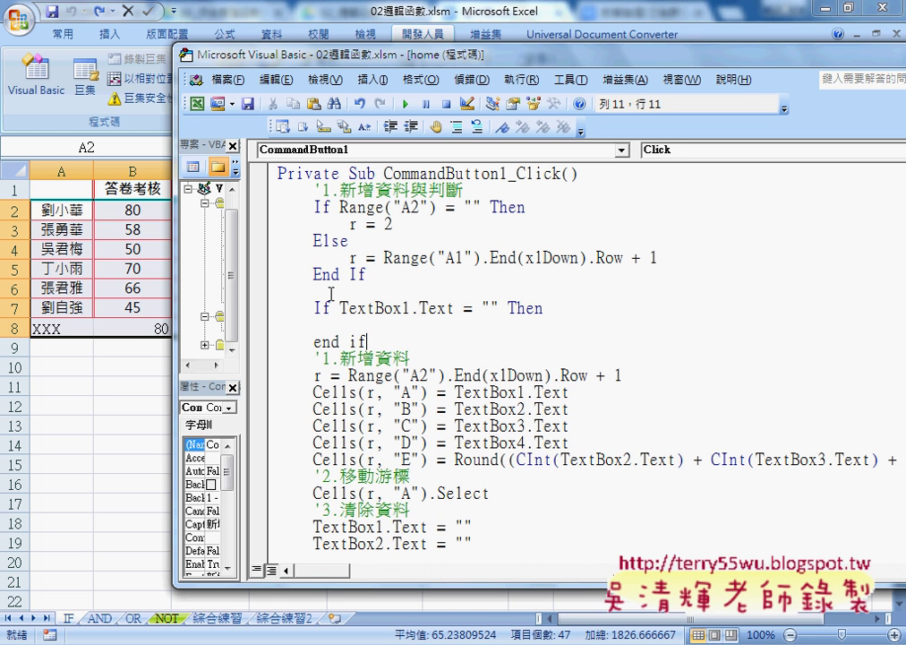
Indent the empty body line inside the new TextBox1 check
{"action": "left_click", "coordinate": [328, 307]}
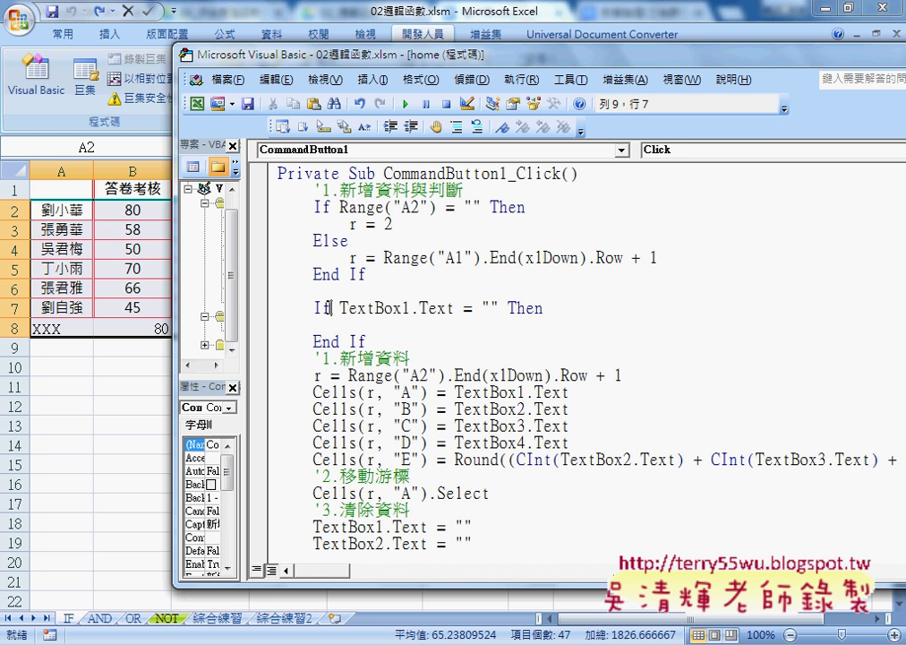
{"action": "left_click_drag", "start_coordinate": [366, 341], "coordinate": [320, 344]}
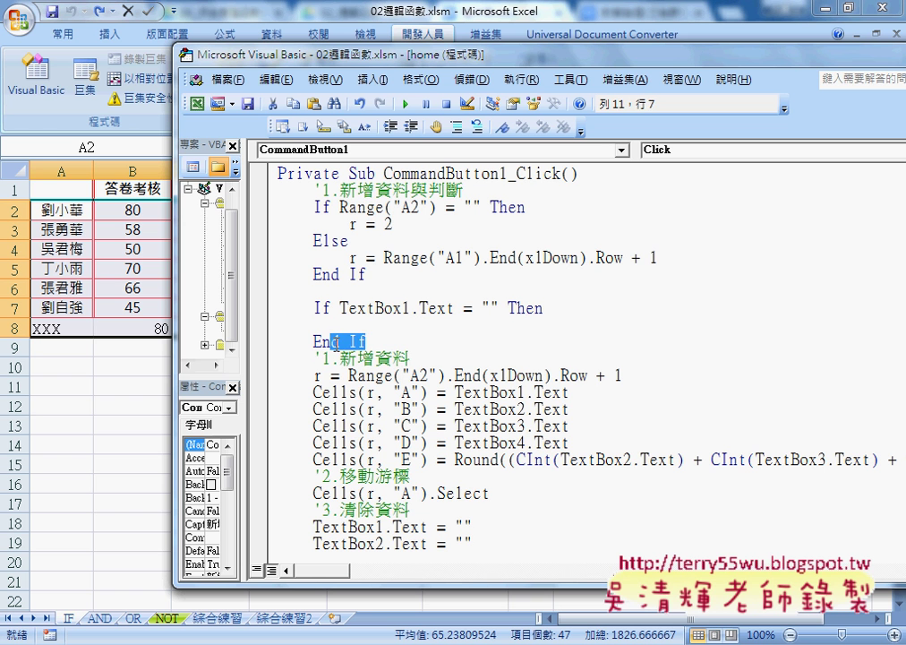
{"action": "left_click_drag", "start_coordinate": [491, 302], "coordinate": [502, 303]}
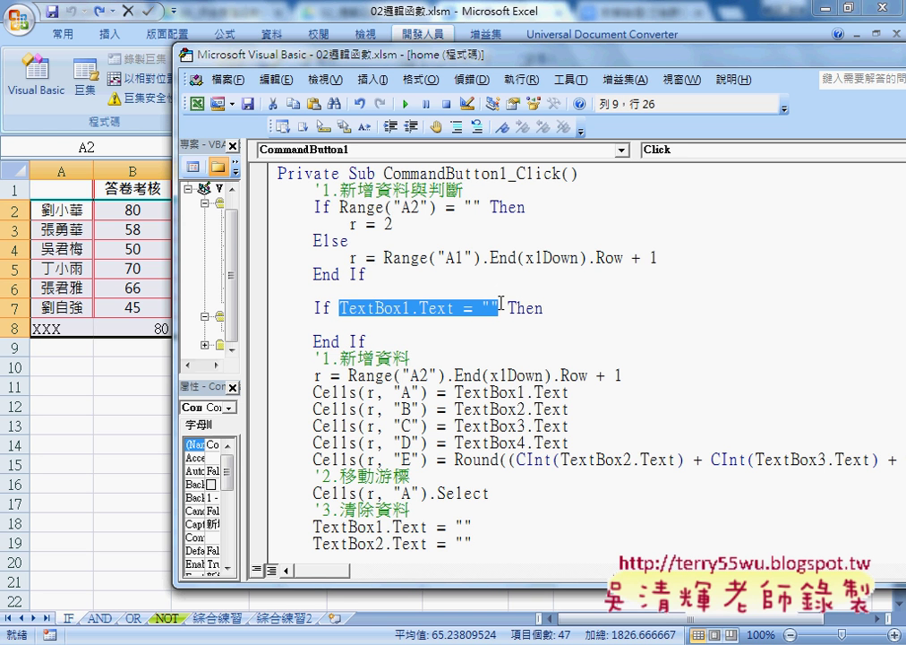
{"action": "left_click", "coordinate": [469, 328]}
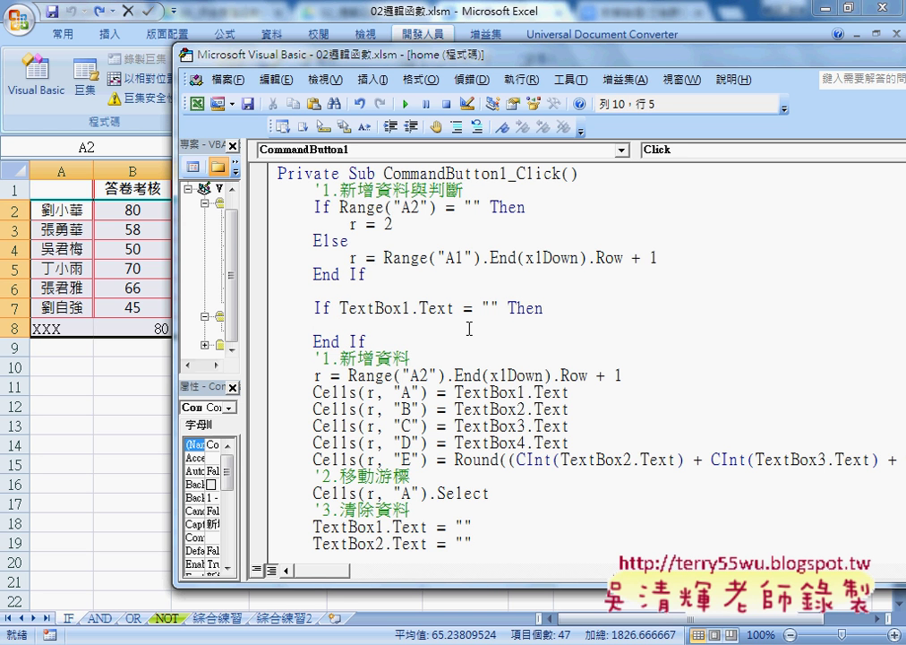
{"action": "key", "text": "Tab"}
Scroll the Google Doc to the reference CommandButton1_Click code and select the MsgBox "請輸入資料!!" line
{"action": "key", "text": "alt+Tab"}
{"action": "scroll", "coordinate": [333, 435], "scroll_direction": "down", "scroll_amount": 6}
{"action": "scroll", "coordinate": [333, 435], "scroll_direction": "down", "scroll_amount": 3}
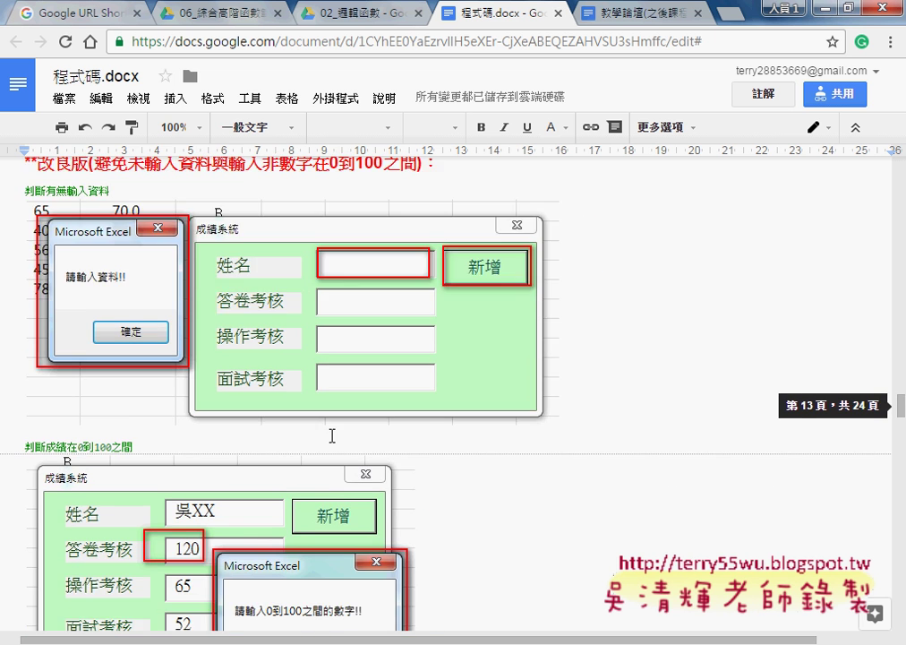
{"action": "scroll", "coordinate": [349, 422], "scroll_direction": "down", "scroll_amount": 2}
{"action": "scroll", "coordinate": [310, 382], "scroll_direction": "up", "scroll_amount": 2}
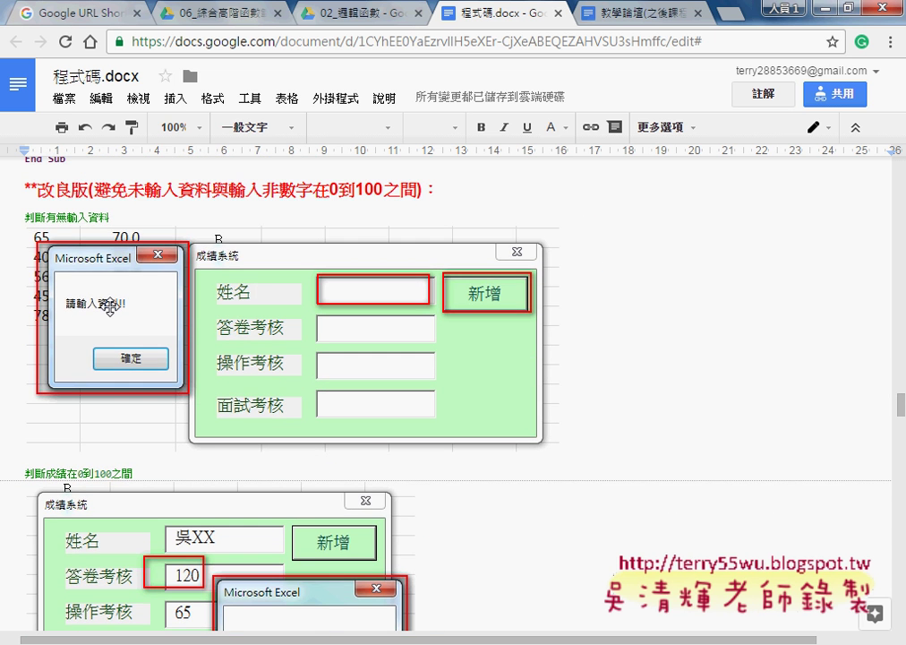
{"action": "scroll", "coordinate": [144, 320], "scroll_direction": "down", "scroll_amount": 3}
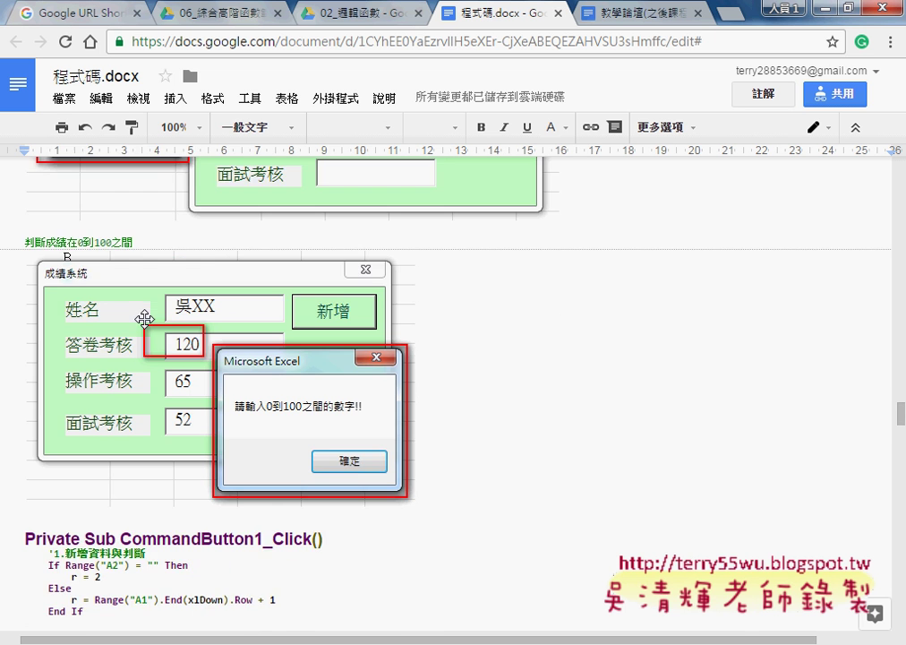
{"action": "scroll", "coordinate": [144, 319], "scroll_direction": "down", "scroll_amount": 2}
{"action": "scroll", "coordinate": [145, 319], "scroll_direction": "down", "scroll_amount": 1}
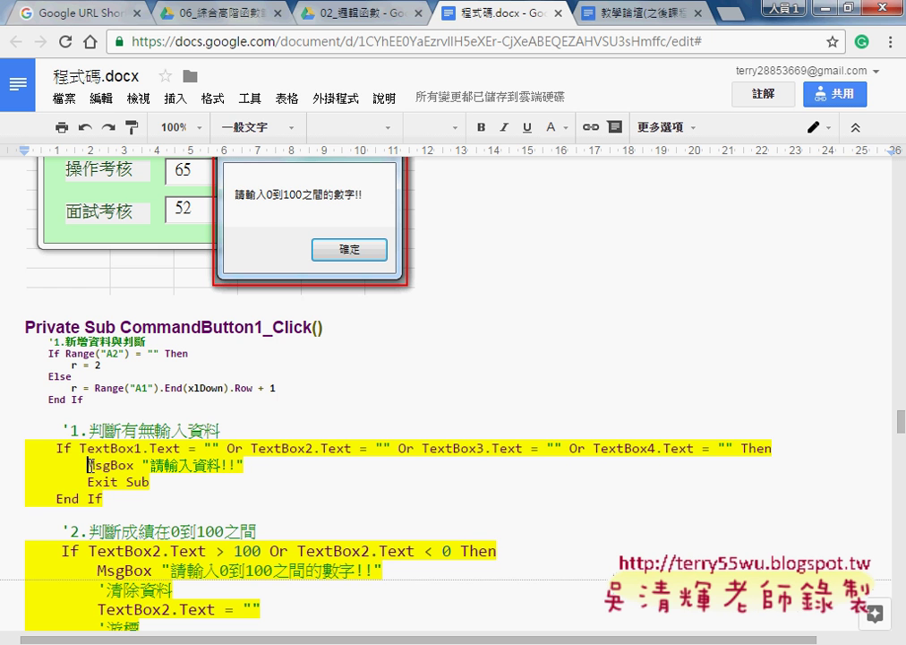
{"action": "left_click_drag", "start_coordinate": [86, 466], "coordinate": [258, 465]}
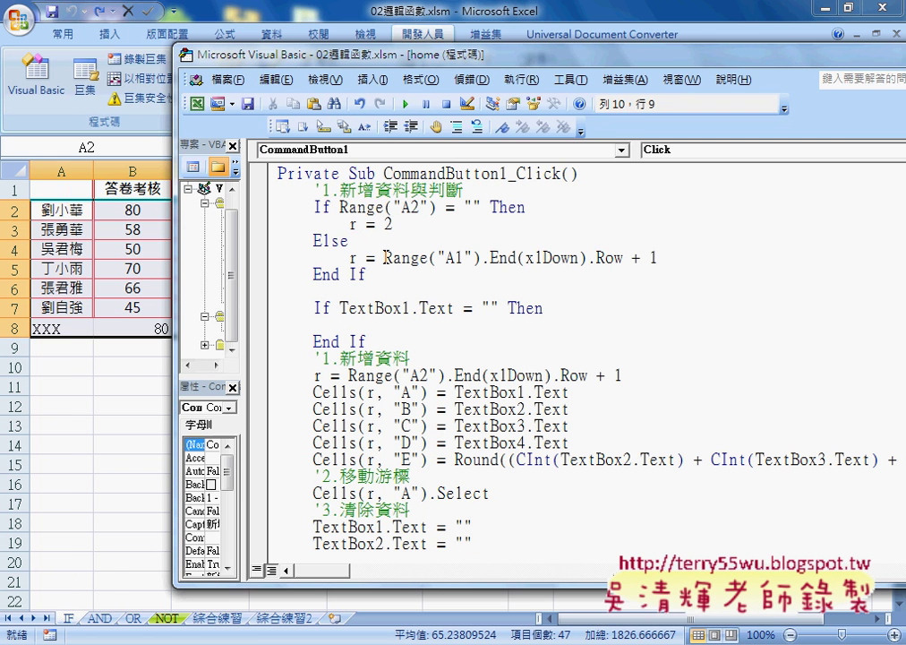
Paste MsgBox "請輸入資料!!" into the TextBox1 check and open an indented line below it
{"action": "type", "text": "MsgBox \"請輸入資料!!\""}
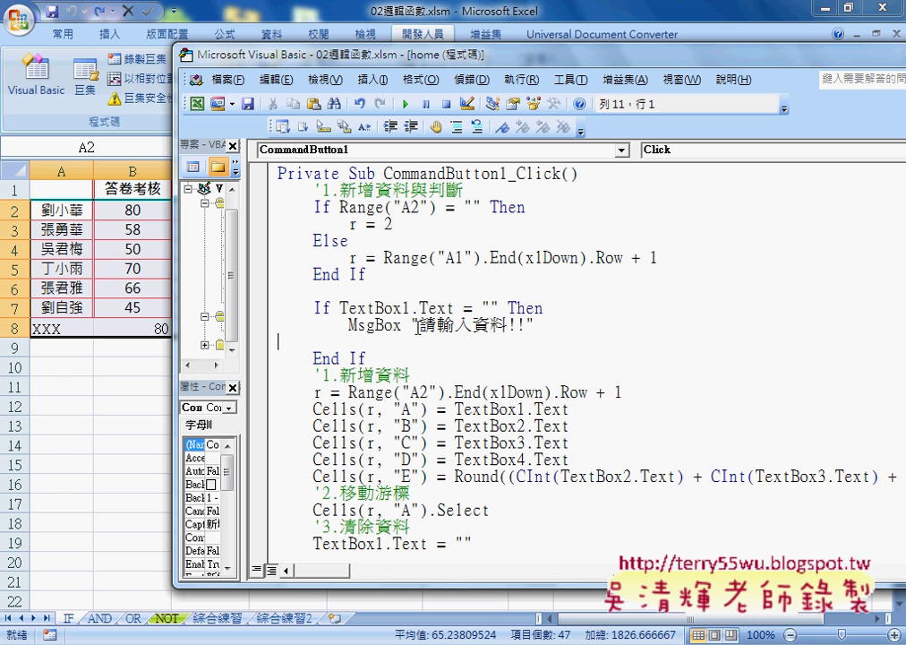
{"action": "left_click_drag", "start_coordinate": [347, 325], "coordinate": [374, 325]}
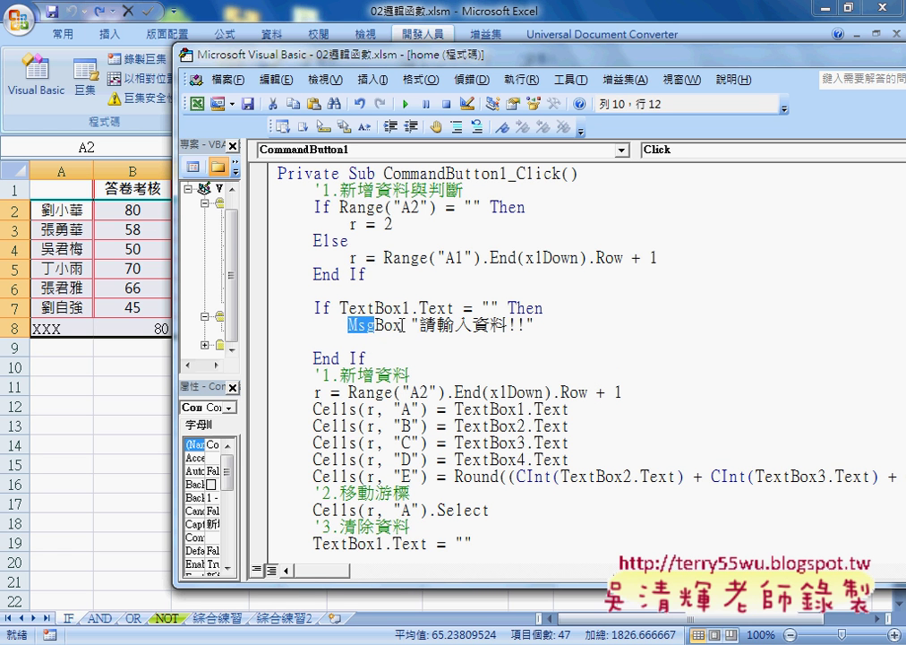
{"action": "left_click", "coordinate": [383, 324]}
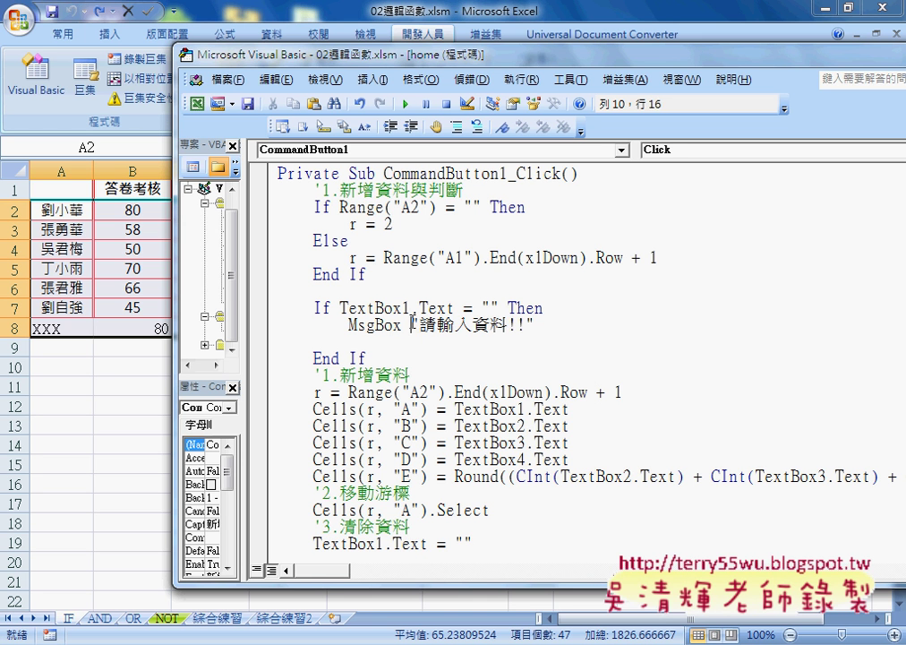
{"action": "left_click_drag", "start_coordinate": [410, 325], "coordinate": [538, 325]}
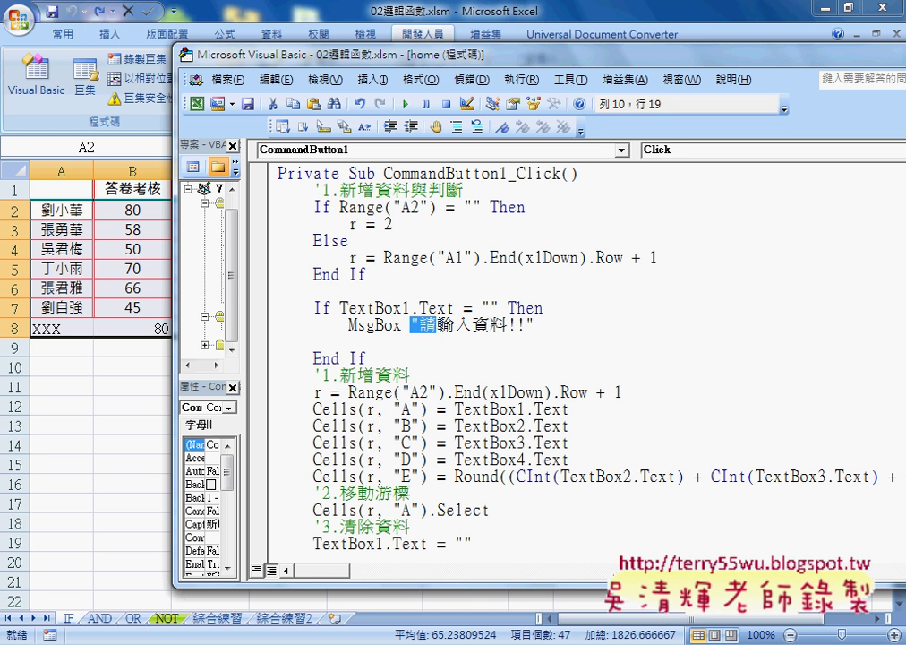
{"action": "left_click", "coordinate": [549, 326]}
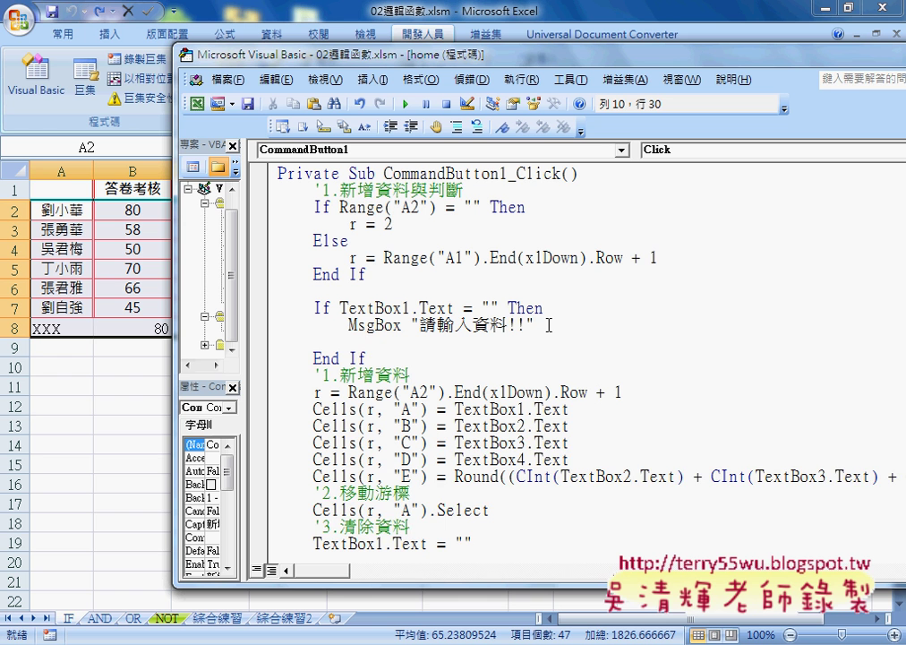
{"action": "key", "text": "Delete"}
{"action": "key", "text": "Return"}
Add an Exit Sub statement under the message line
{"action": "scroll", "coordinate": [465, 304], "scroll_direction": "down", "scroll_amount": 1}
{"action": "scroll", "coordinate": [391, 265], "scroll_direction": "down", "scroll_amount": 1}
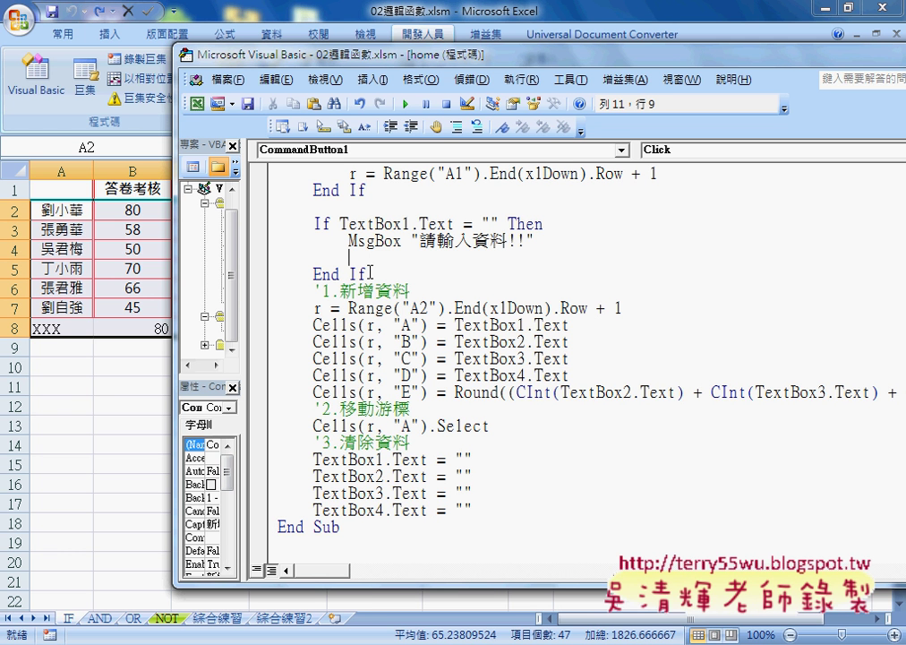
{"action": "type", "text": "exit "}
{"action": "type", "text": "su"}
{"action": "type", "text": "b"}
{"action": "key", "text": "Return"}
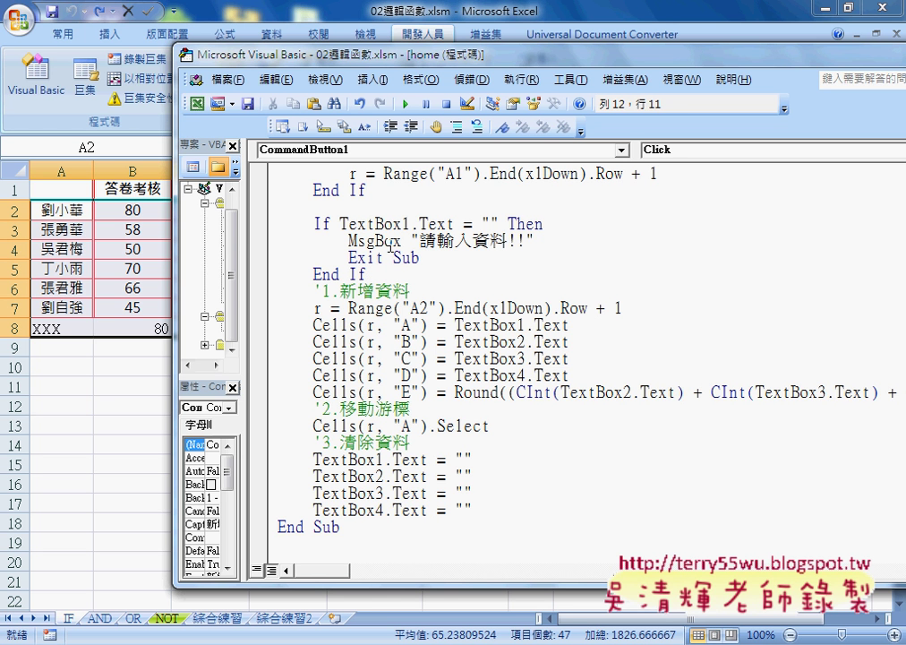
{"action": "left_click", "coordinate": [388, 240]}
{"action": "left_click", "coordinate": [392, 257]}
Run the form and confirm an empty 新增 submission shows the 請輸入資料!! warning
{"action": "left_click", "coordinate": [406, 105]}
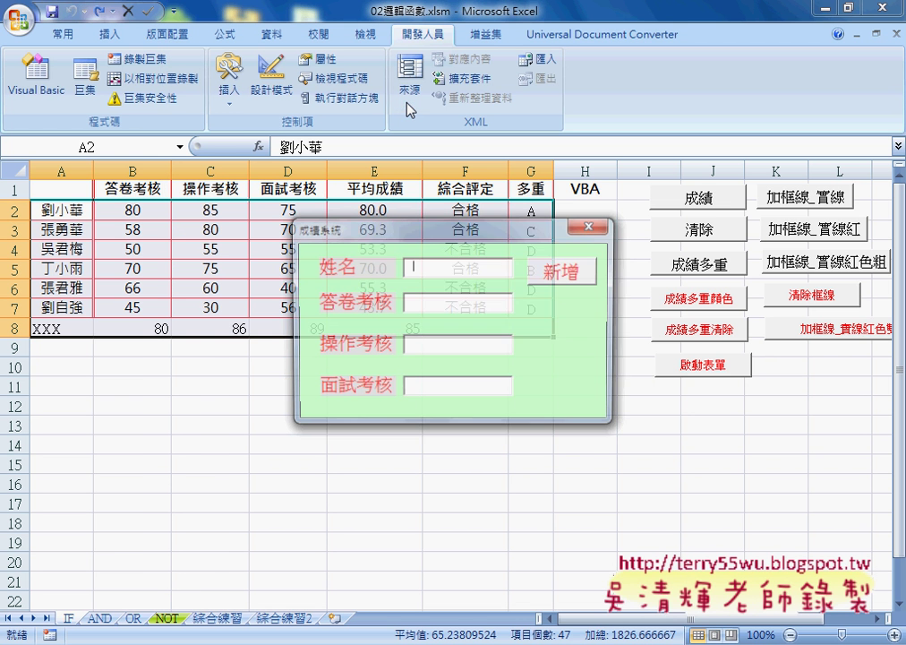
{"action": "left_click", "coordinate": [549, 276]}
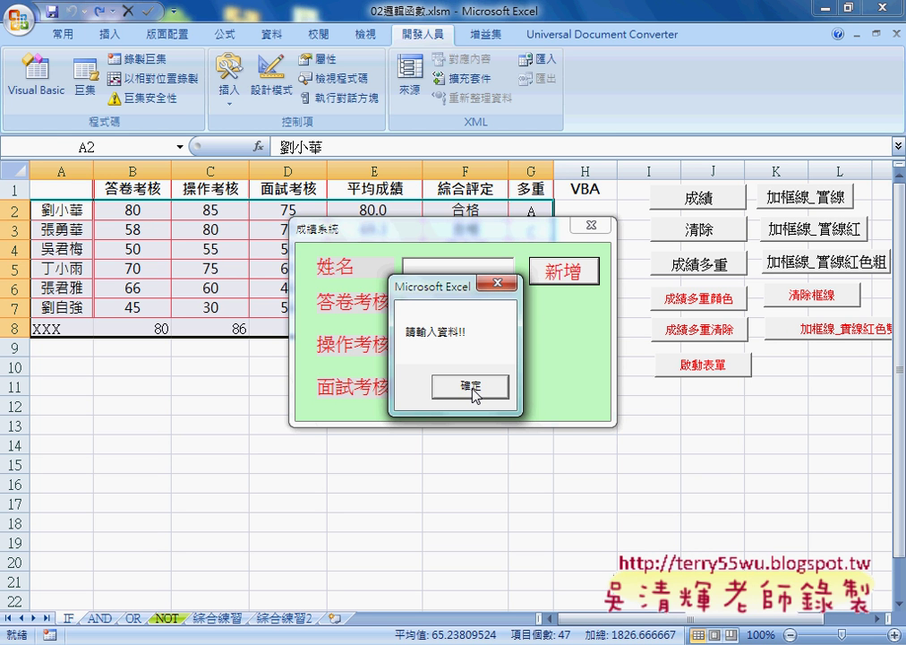
{"action": "left_click", "coordinate": [472, 387]}
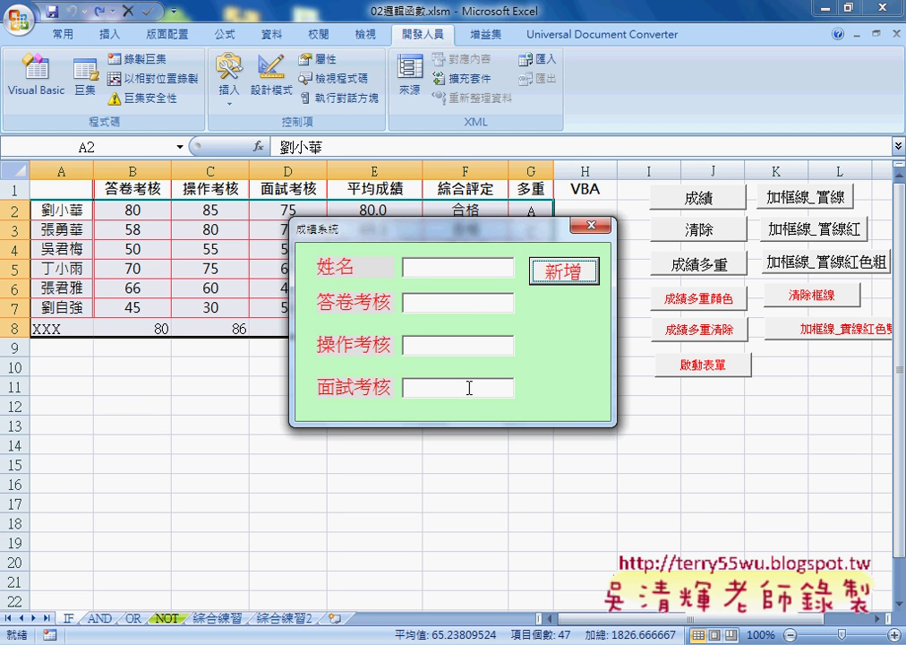
Enter xxx as the name and step through the three score boxes
{"action": "left_click", "coordinate": [428, 266]}
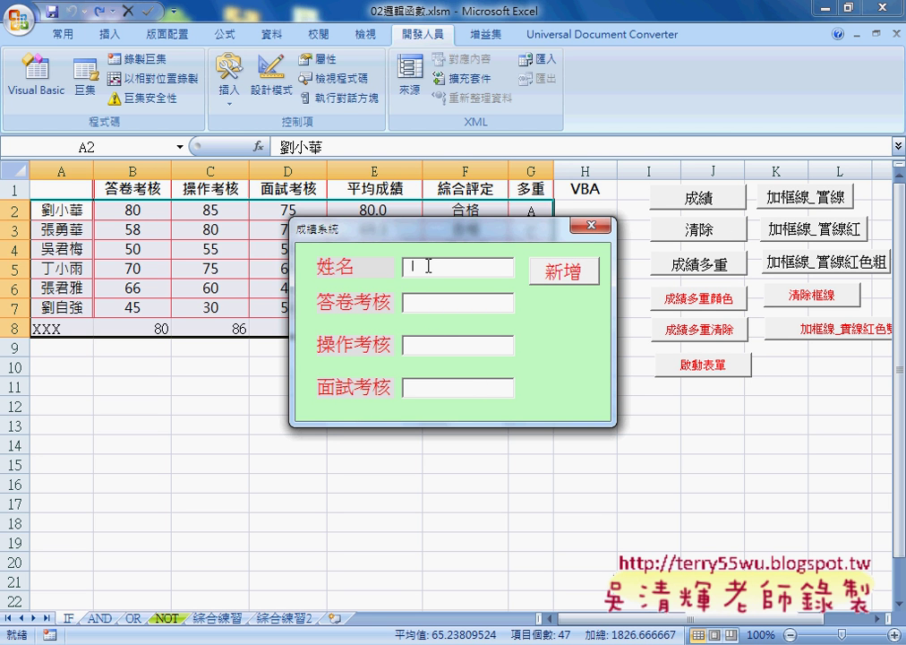
{"action": "type", "text": "xxx"}
{"action": "left_click", "coordinate": [442, 306]}
{"action": "left_click", "coordinate": [449, 346]}
{"action": "left_click", "coordinate": [440, 389]}
{"action": "left_click", "coordinate": [440, 308]}
Add an Or TextBox2.Text = "" condition before Then in the empty-field check
{"action": "left_click", "coordinate": [591, 225]}
{"action": "double_click", "coordinate": [524, 197]}
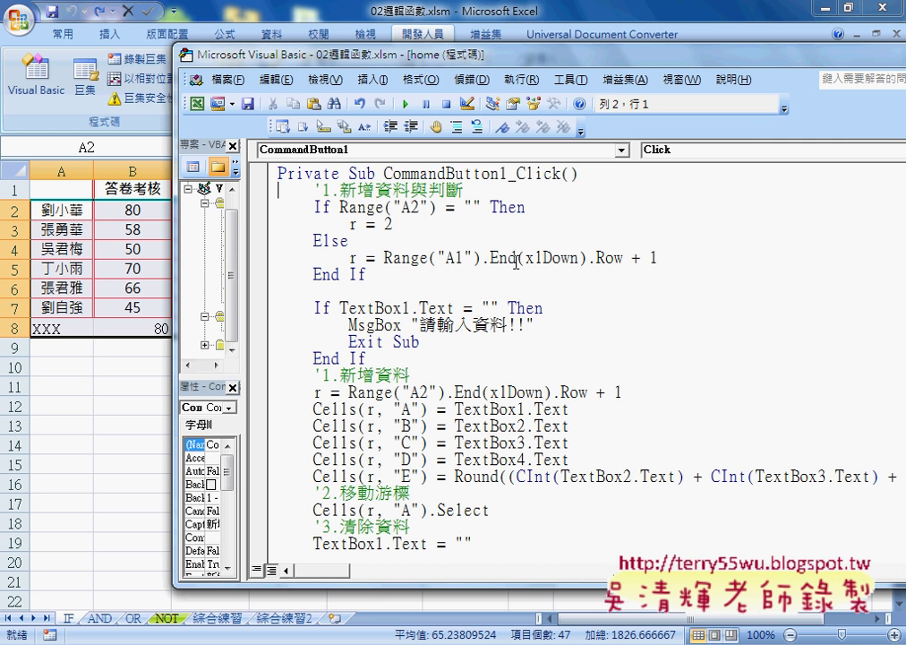
{"action": "left_click_drag", "start_coordinate": [340, 308], "coordinate": [499, 307]}
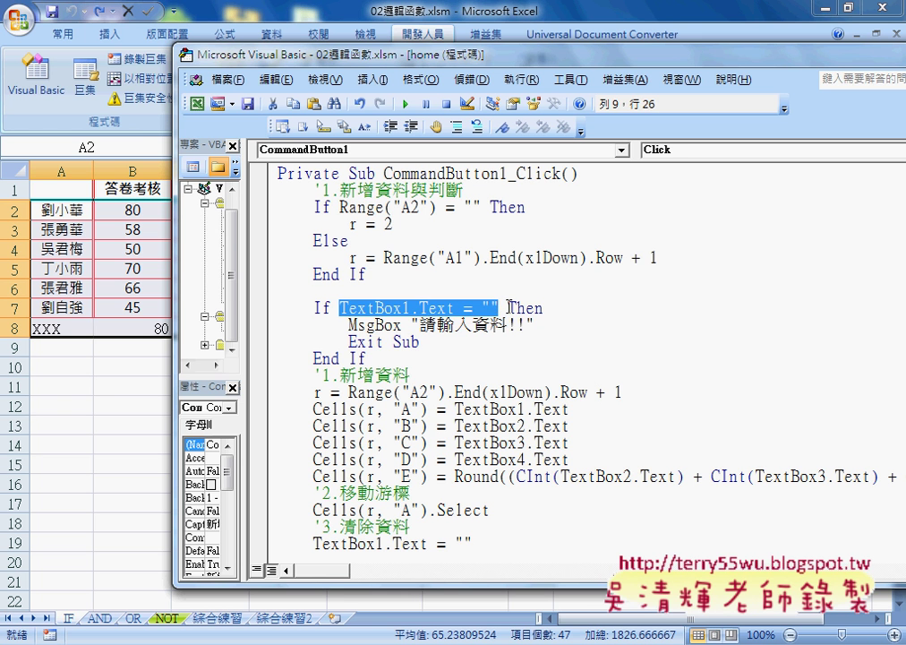
{"action": "left_click_drag", "start_coordinate": [366, 358], "coordinate": [278, 308]}
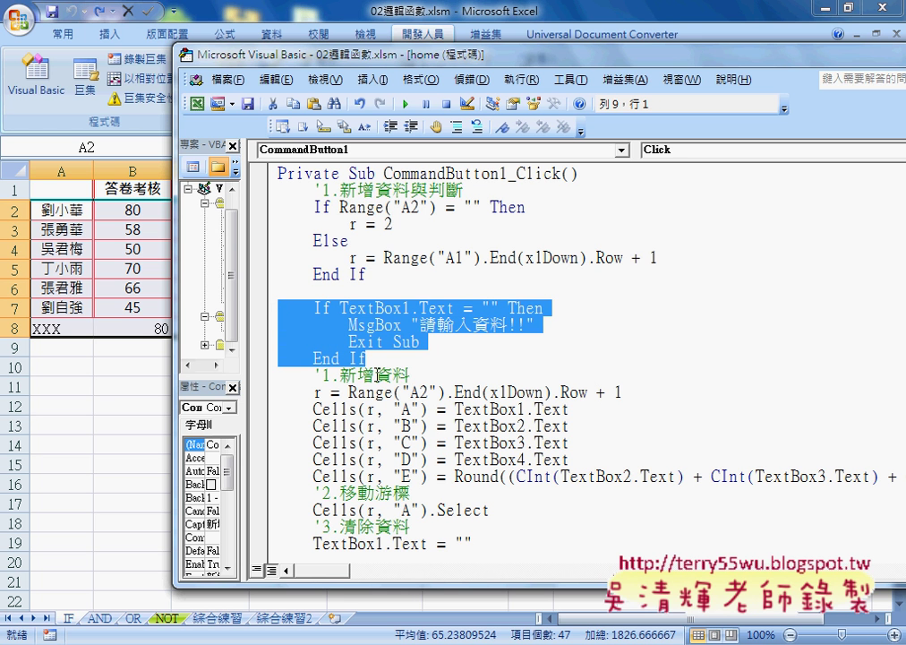
{"action": "left_click", "coordinate": [344, 291]}
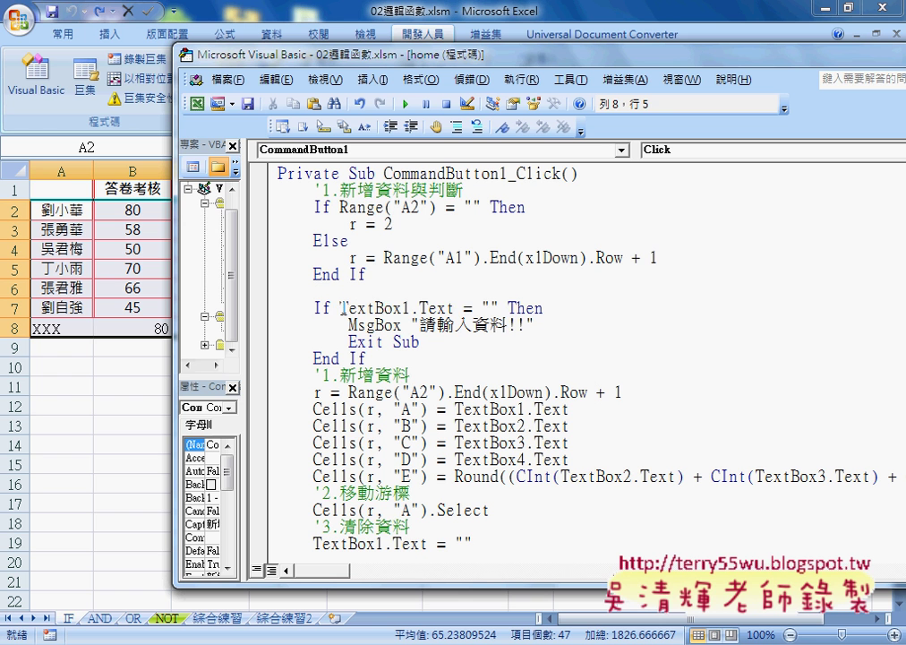
{"action": "left_click_drag", "start_coordinate": [341, 307], "coordinate": [499, 307]}
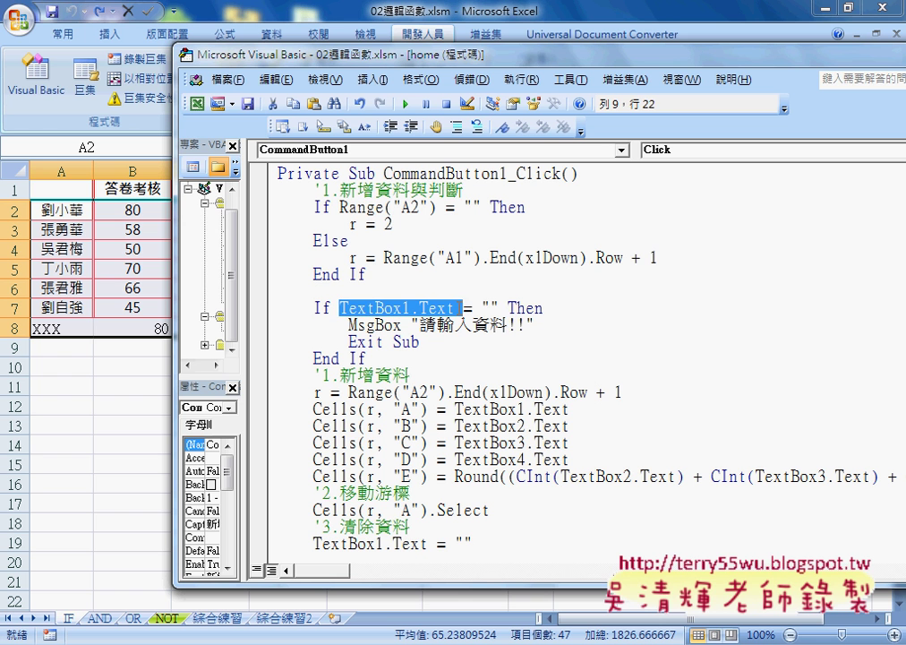
{"action": "left_click", "coordinate": [505, 307]}
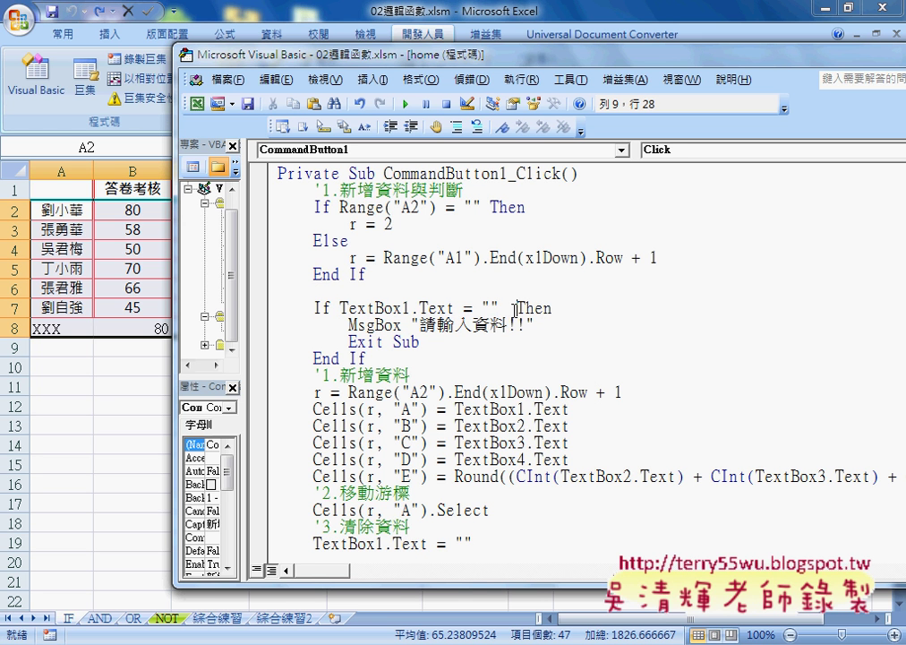
{"action": "type", "text": "o"}
{"action": "type", "text": "r"}
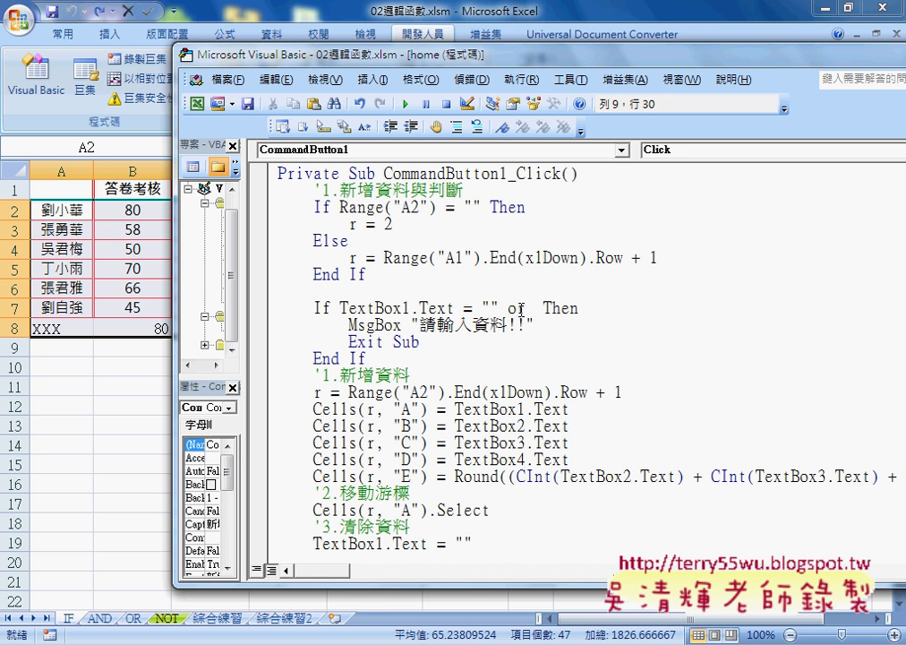
{"action": "type", "text": "TextBox1.Text = \"\""}
{"action": "left_click_drag", "start_coordinate": [596, 309], "coordinate": [604, 308]}
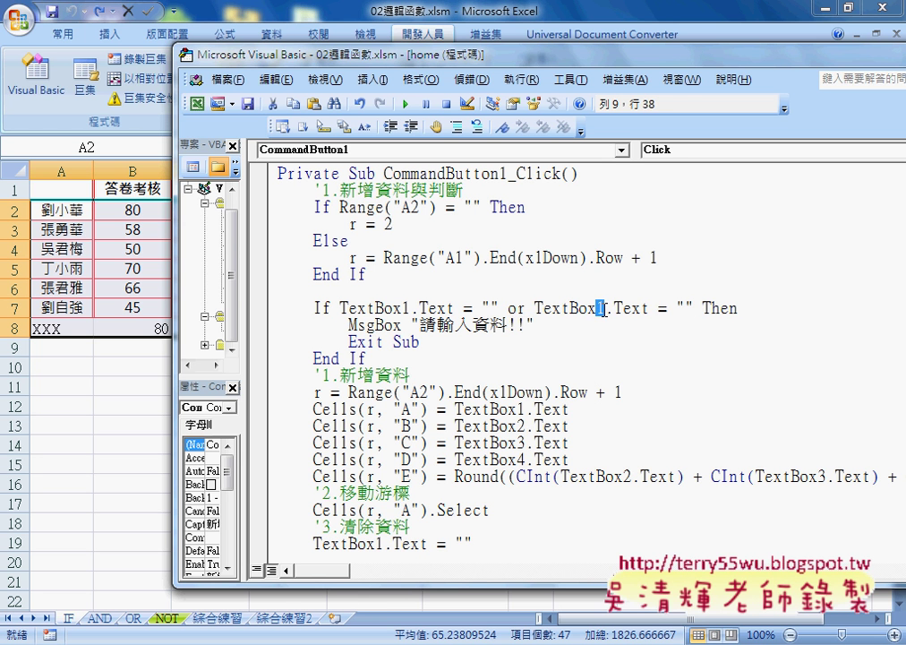
{"action": "type", "text": "2"}
Append an Or TextBox3.Text = "" condition to the same If line
{"action": "left_click_drag", "start_coordinate": [694, 309], "coordinate": [498, 308]}
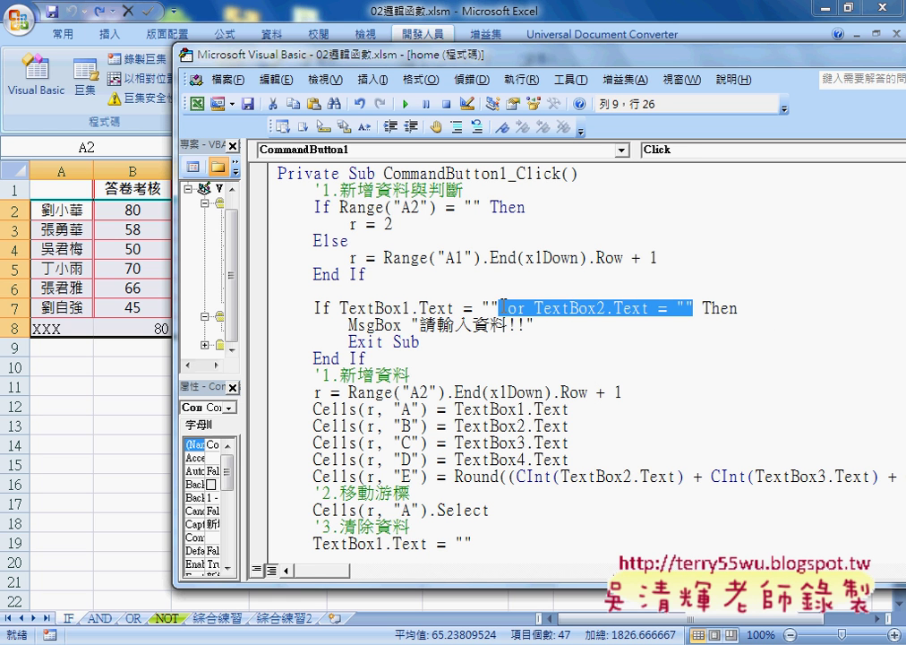
{"action": "key", "text": "ctrl+c"}
{"action": "left_click", "coordinate": [704, 308]}
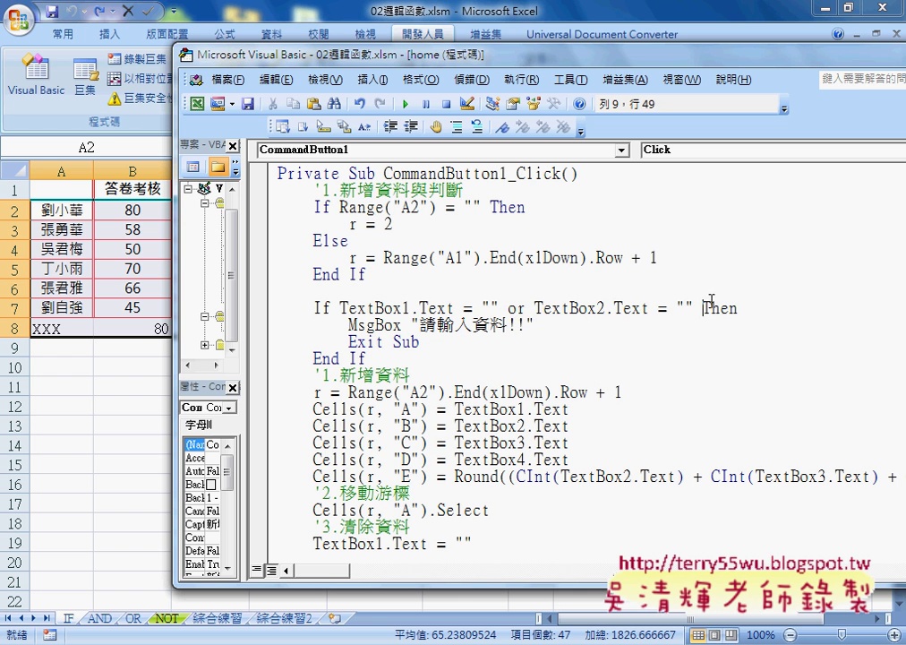
{"action": "key", "text": "ctrl+v"}
{"action": "left_click", "coordinate": [810, 308]}
{"action": "key", "text": "BackSpace"}
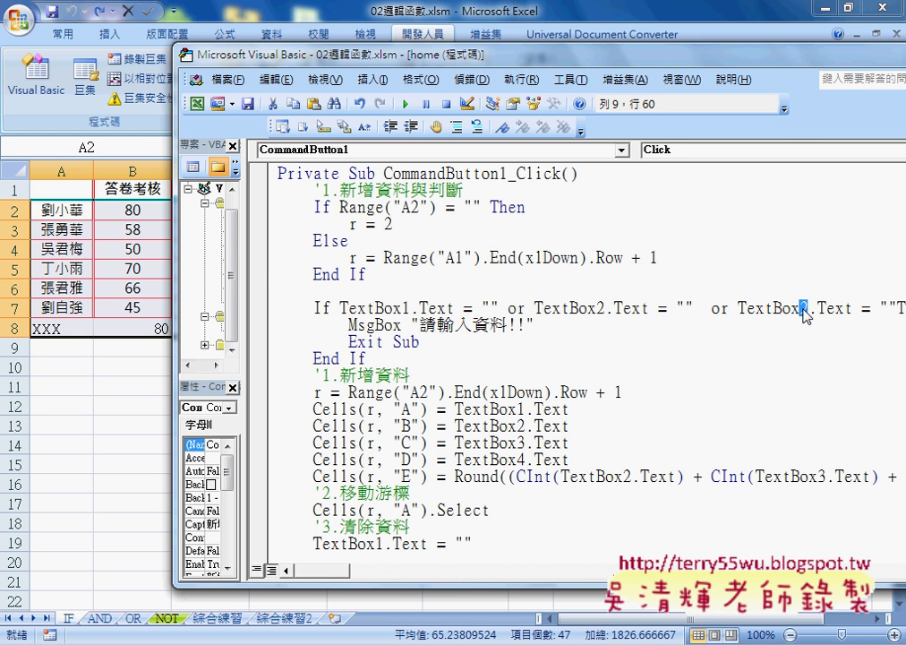
{"action": "type", "text": "3"}
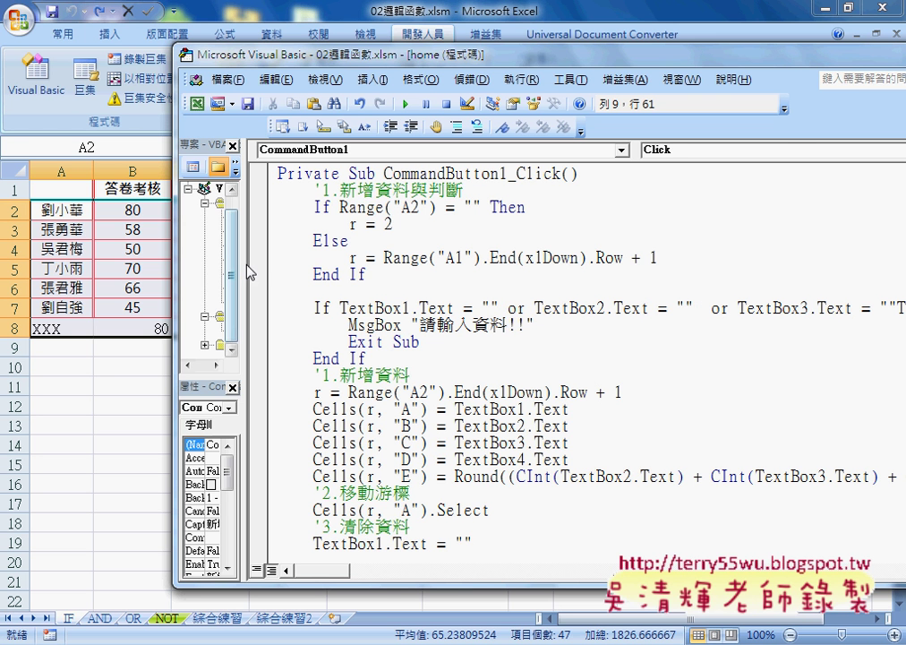
Append an Or TextBox4.Text = "" condition and commit the edited If line
{"action": "left_click_drag", "start_coordinate": [248, 258], "coordinate": [229, 256]}
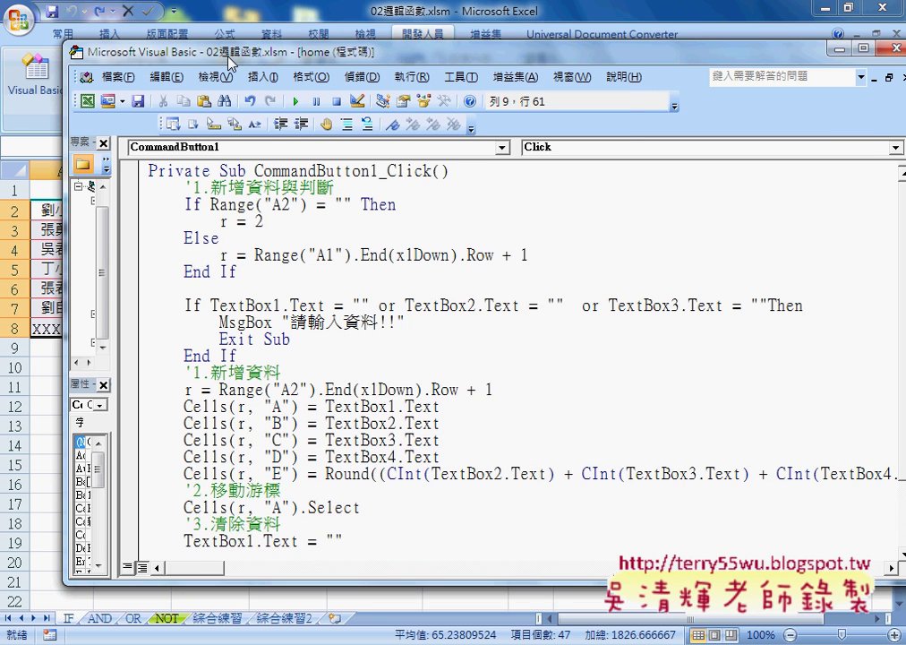
{"action": "left_click_drag", "start_coordinate": [271, 55], "coordinate": [126, 55]}
{"action": "left_click", "coordinate": [735, 308]}
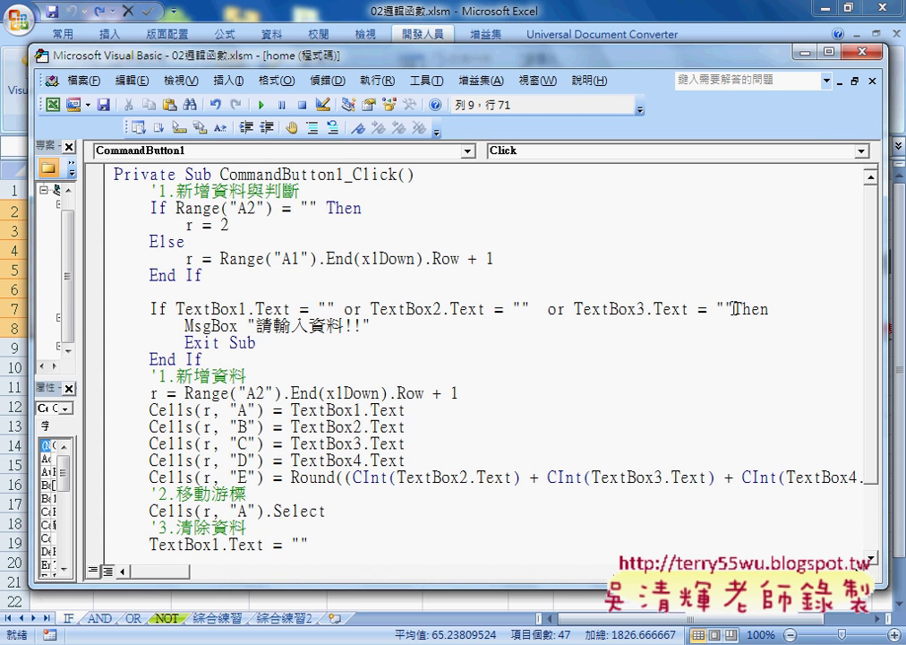
{"action": "key", "text": "ctrl+v"}
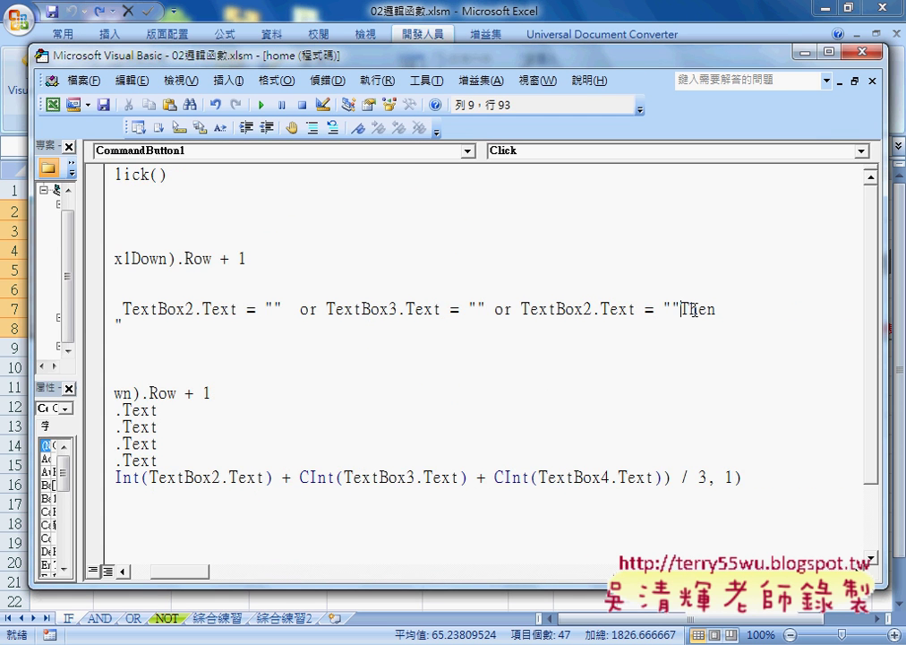
{"action": "left_click_drag", "start_coordinate": [593, 309], "coordinate": [586, 309]}
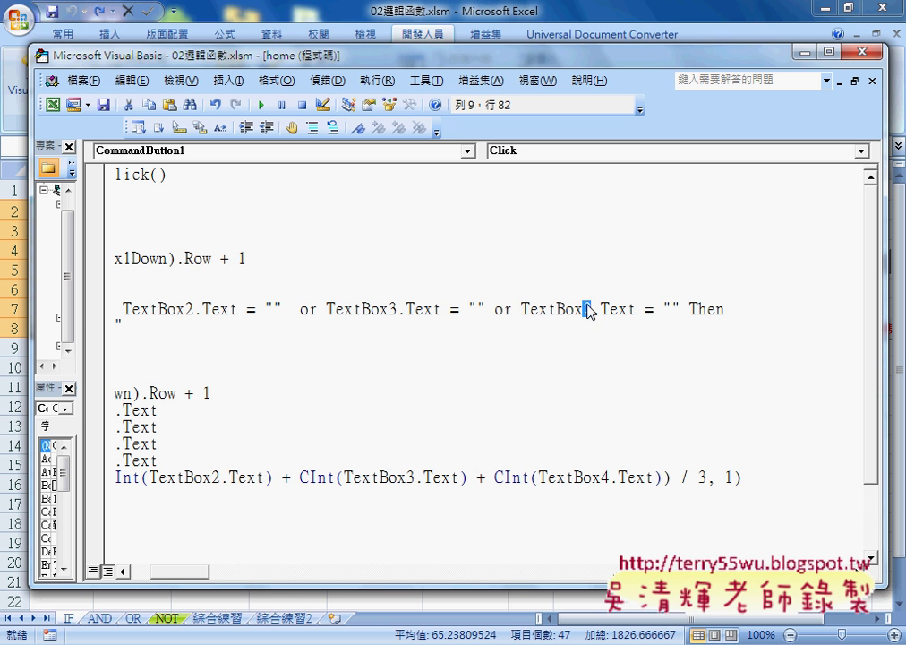
{"action": "type", "text": "4"}
{"action": "left_click", "coordinate": [583, 457]}
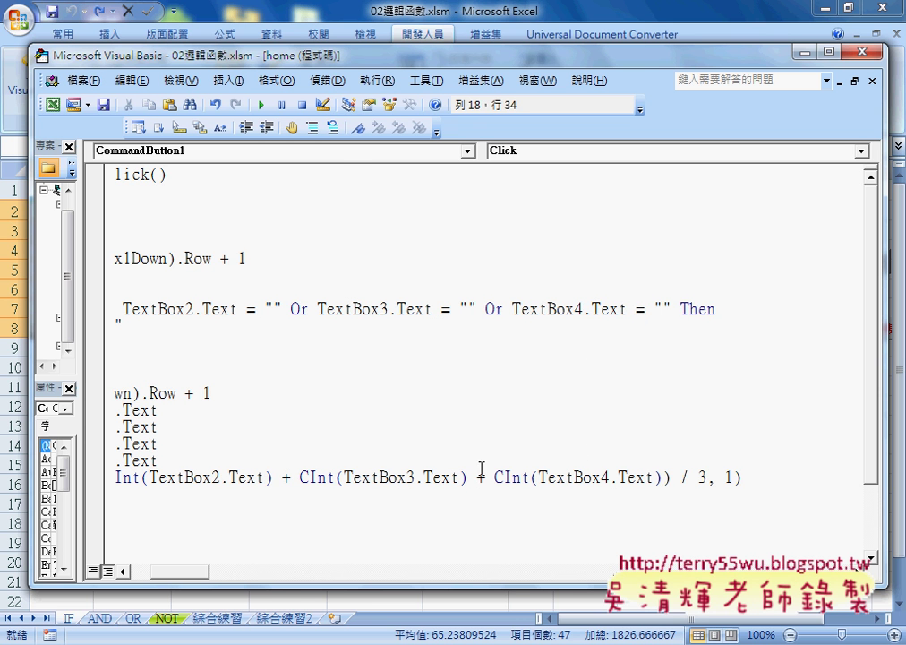
{"action": "left_click_drag", "start_coordinate": [193, 578], "coordinate": [159, 578]}
{"action": "left_click_drag", "start_coordinate": [246, 343], "coordinate": [195, 343]}
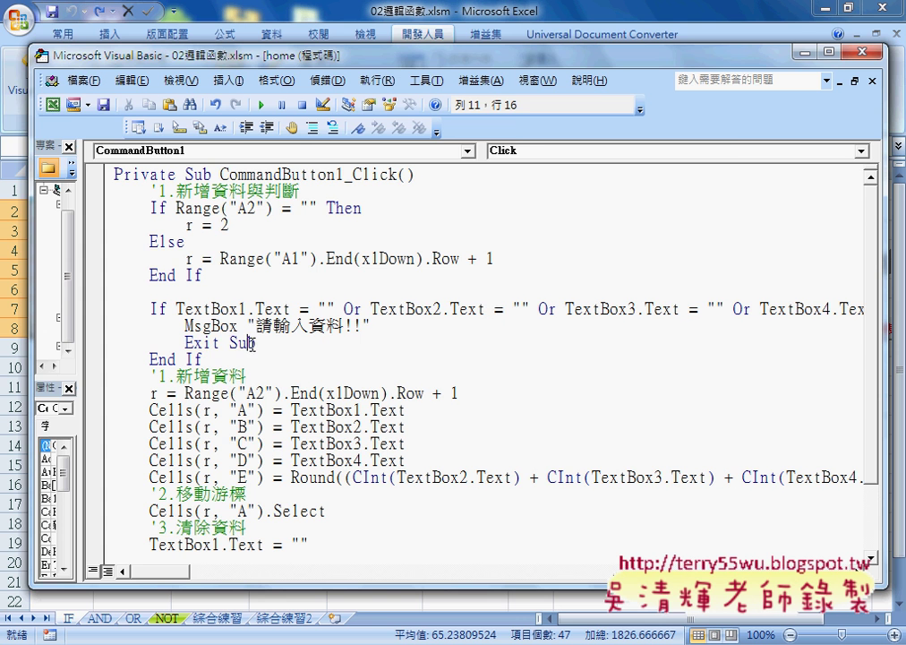
Run the grade form and confirm that empty and name-only (XXX) submissions are refused
{"action": "left_click", "coordinate": [262, 105]}
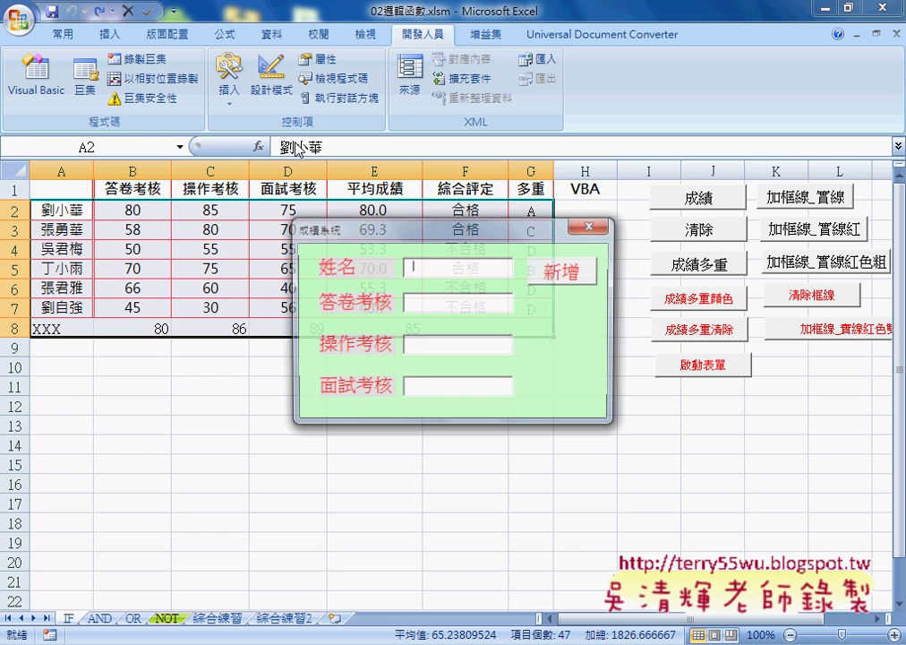
{"action": "left_click", "coordinate": [574, 283]}
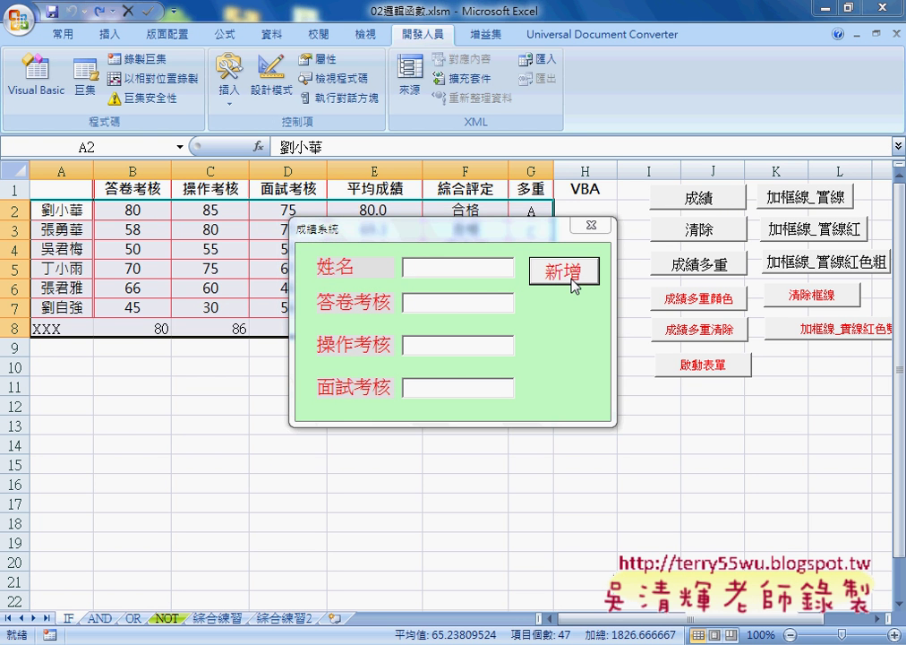
{"action": "key", "text": "Return"}
{"action": "left_click", "coordinate": [428, 266]}
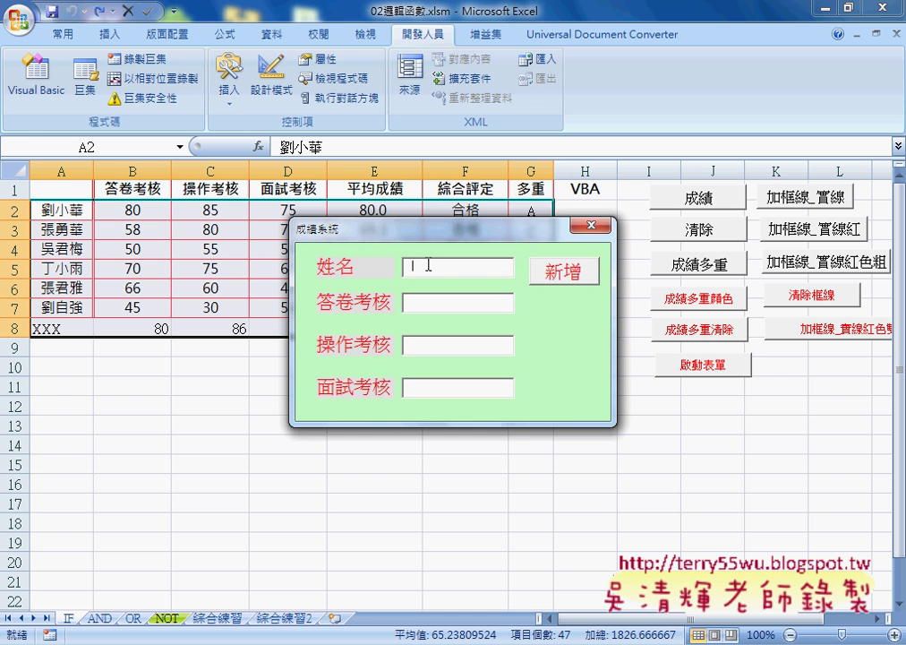
{"action": "type", "text": "XXX"}
{"action": "left_click", "coordinate": [559, 283]}
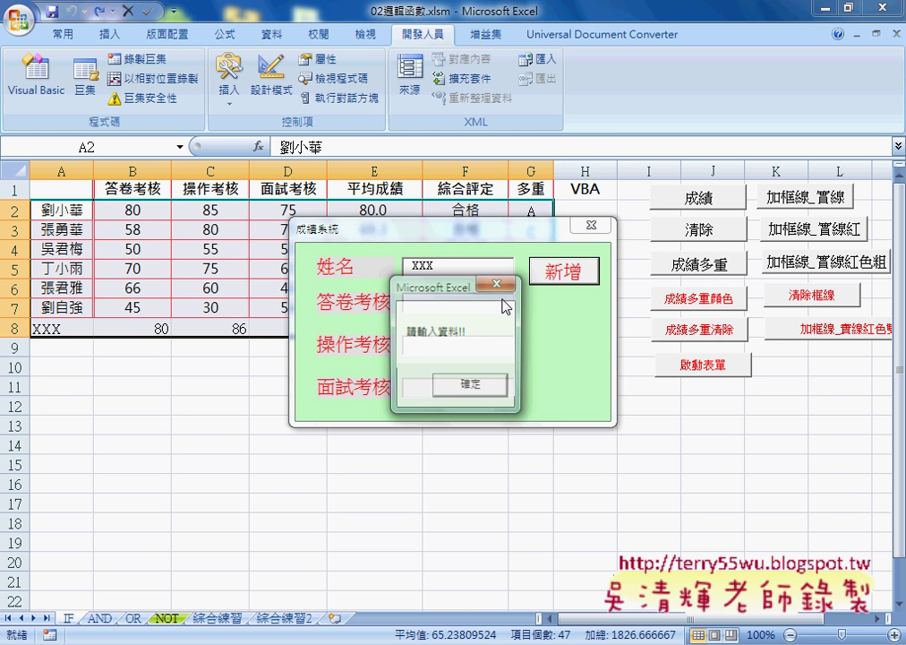
{"action": "left_click", "coordinate": [468, 390]}
Enter 答卷考核 50 and 操作考核 60, and confirm that a missing 面試考核 score is refused
{"action": "left_click", "coordinate": [437, 304]}
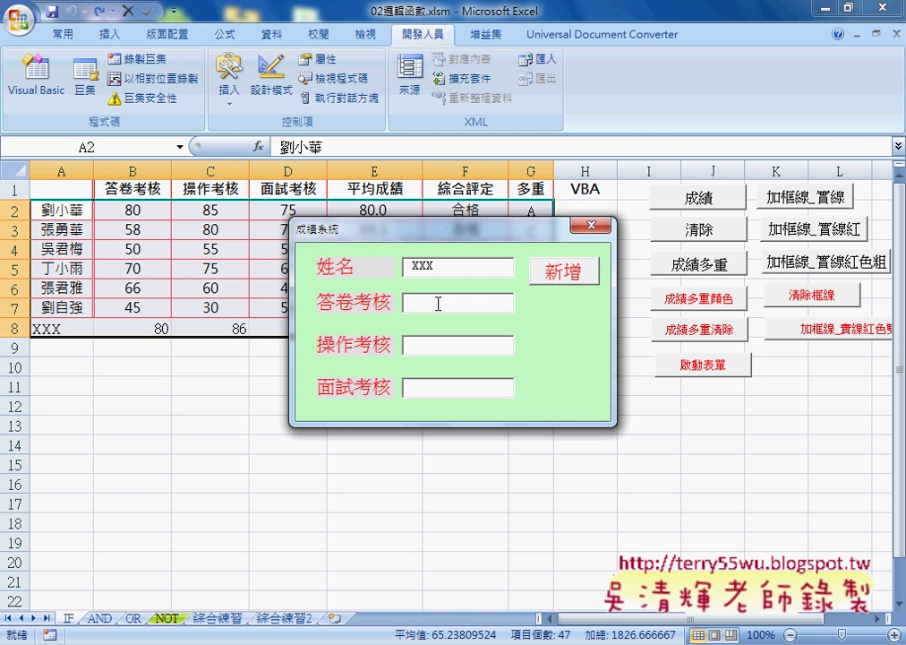
{"action": "type", "text": "50"}
{"action": "left_click", "coordinate": [452, 346]}
{"action": "type", "text": "60"}
{"action": "left_click", "coordinate": [557, 274]}
{"action": "left_click", "coordinate": [475, 390]}
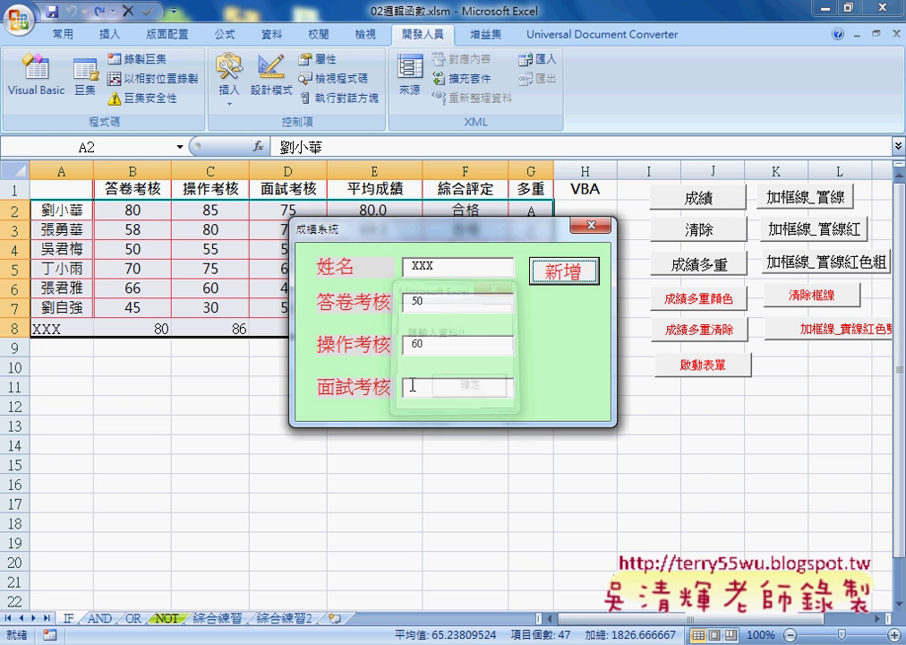
Add 面試考核 80 so row 9 (XXX, 50, 60, 80) is added to the sheet
{"action": "left_click", "coordinate": [436, 387]}
{"action": "type", "text": "80"}
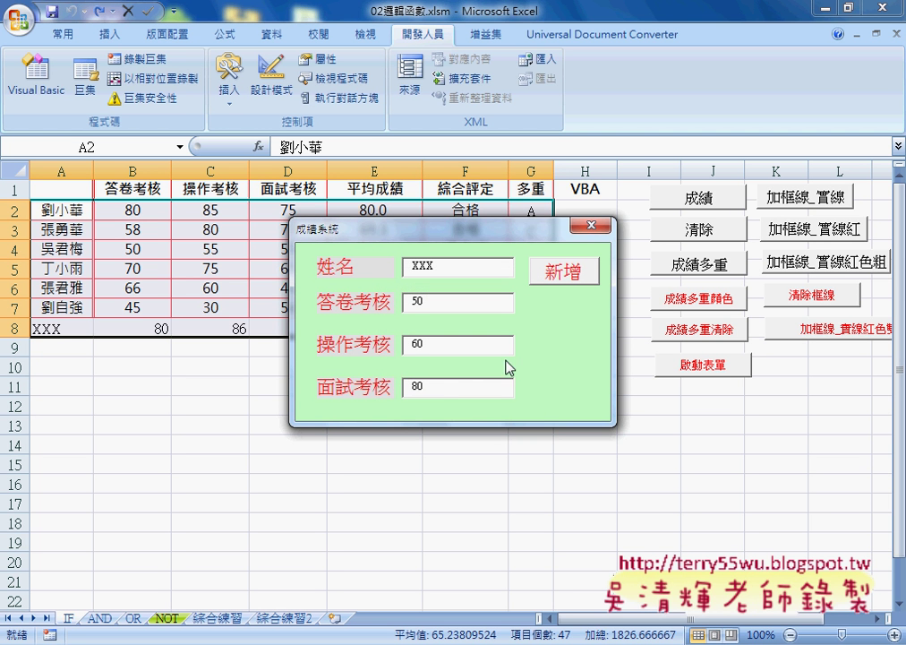
{"action": "left_click", "coordinate": [567, 274]}
{"action": "mouse_move", "coordinate": [429, 243]}
{"action": "left_mouse_down"}
{"action": "mouse_move", "coordinate": [642, 248]}
{"action": "mouse_move", "coordinate": [605, 251]}
{"action": "left_mouse_up"}
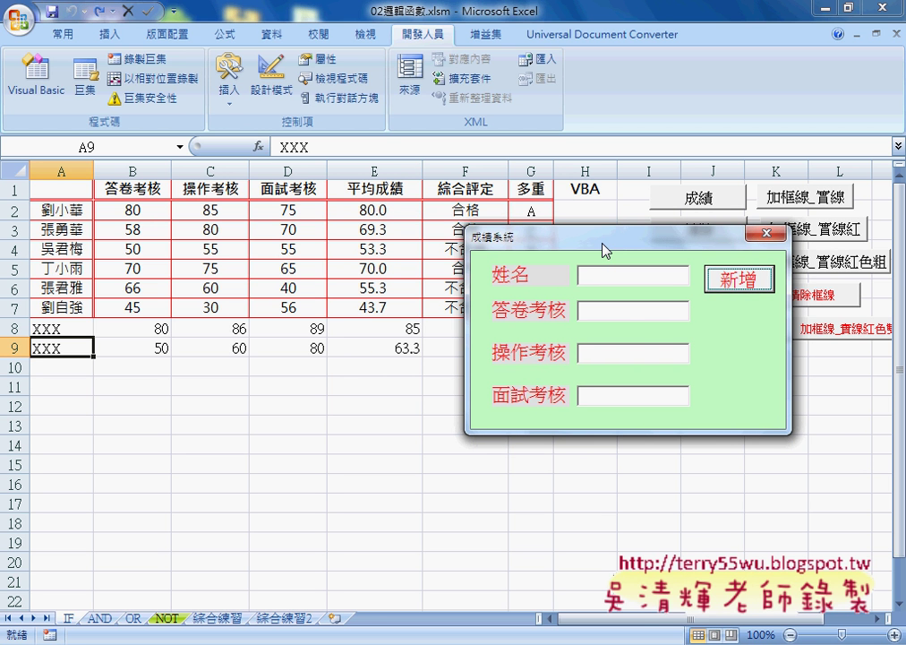
{"action": "left_click_drag", "start_coordinate": [606, 251], "coordinate": [587, 243]}
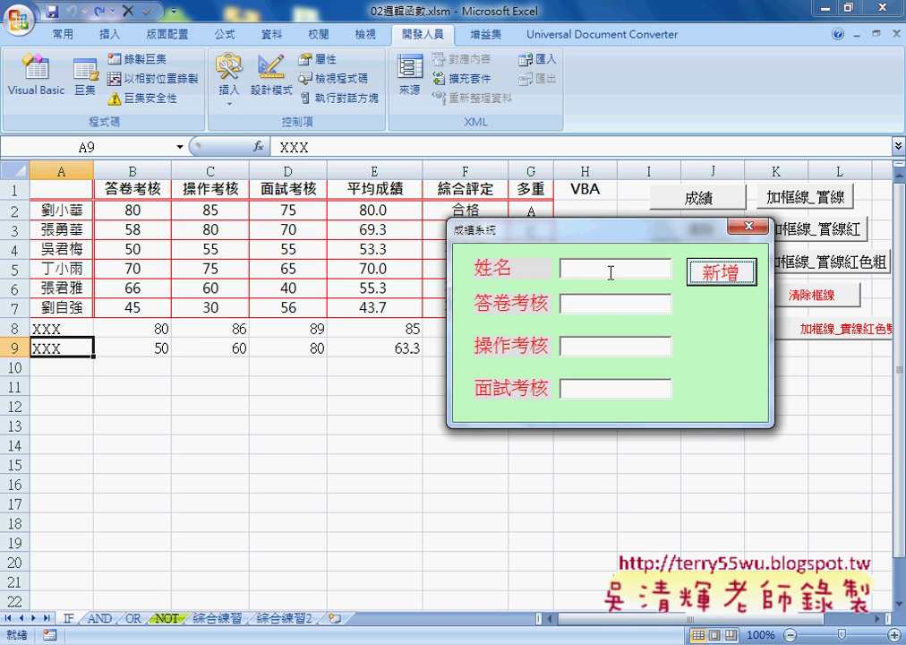
Start a new entry with name XXX and 答卷考核 score 120
{"action": "left_click", "coordinate": [610, 273]}
{"action": "type", "text": "XX"}
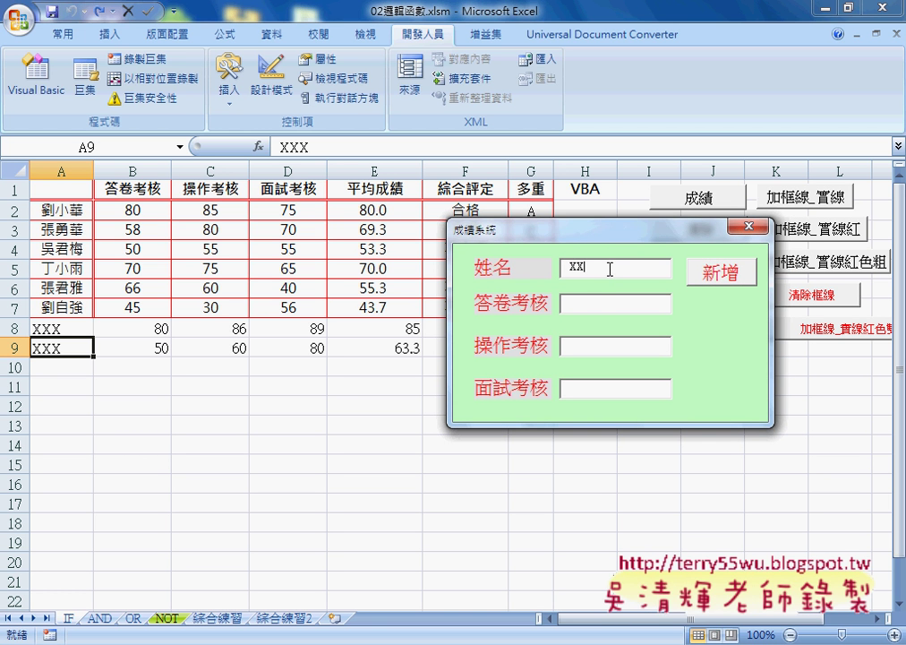
{"action": "type", "text": "X"}
{"action": "left_click", "coordinate": [597, 303]}
{"action": "type", "text": "120"}
Select the '2.判斷成績在0到100之間' block through End If in 程式碼.docx, then return to VBE
{"action": "key", "text": "alt+Tab"}
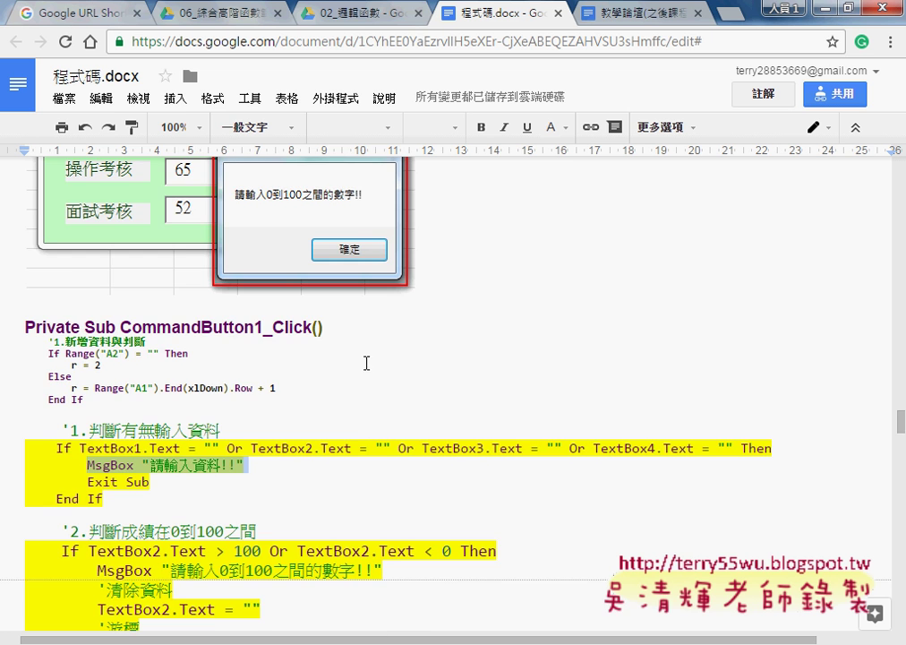
{"action": "scroll", "coordinate": [366, 363], "scroll_direction": "up", "scroll_amount": 3}
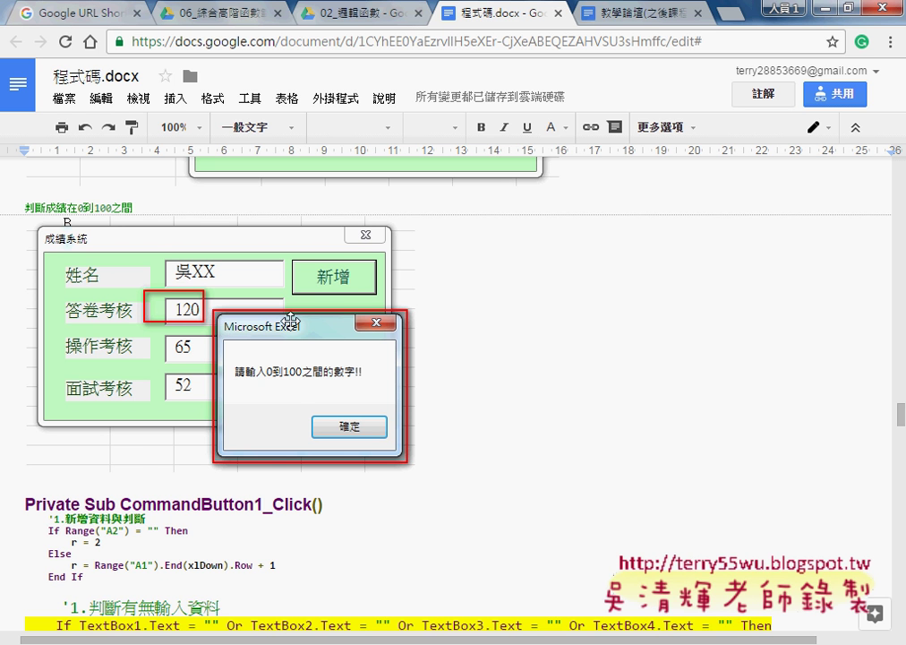
{"action": "scroll", "coordinate": [448, 405], "scroll_direction": "down", "scroll_amount": 3}
{"action": "scroll", "coordinate": [449, 406], "scroll_direction": "down", "scroll_amount": 1}
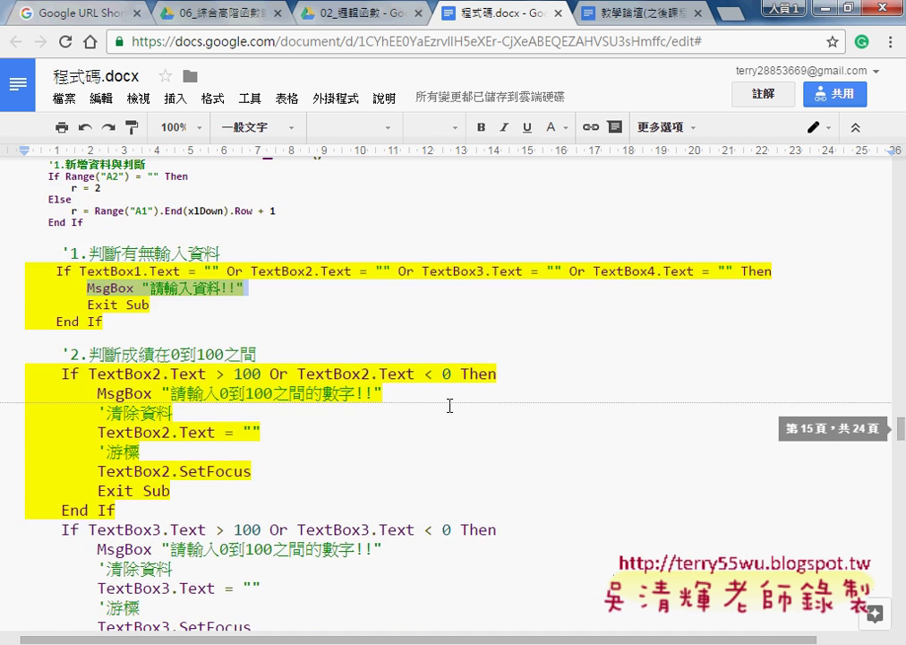
{"action": "left_click", "coordinate": [62, 354]}
{"action": "left_click_drag", "start_coordinate": [62, 354], "coordinate": [135, 353]}
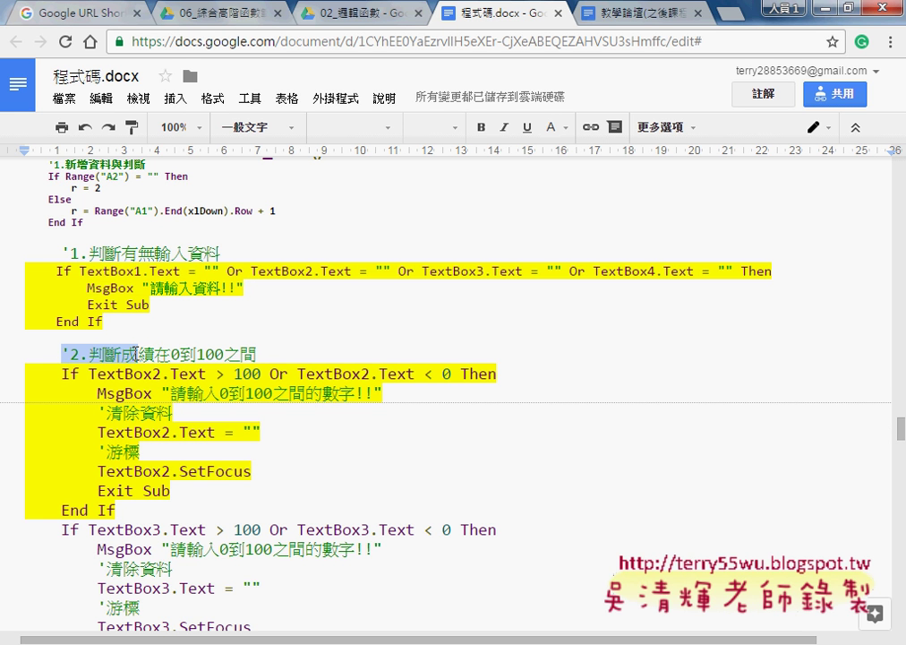
{"action": "left_click_drag", "start_coordinate": [139, 381], "coordinate": [151, 511]}
{"action": "key", "text": "ctrl+c"}
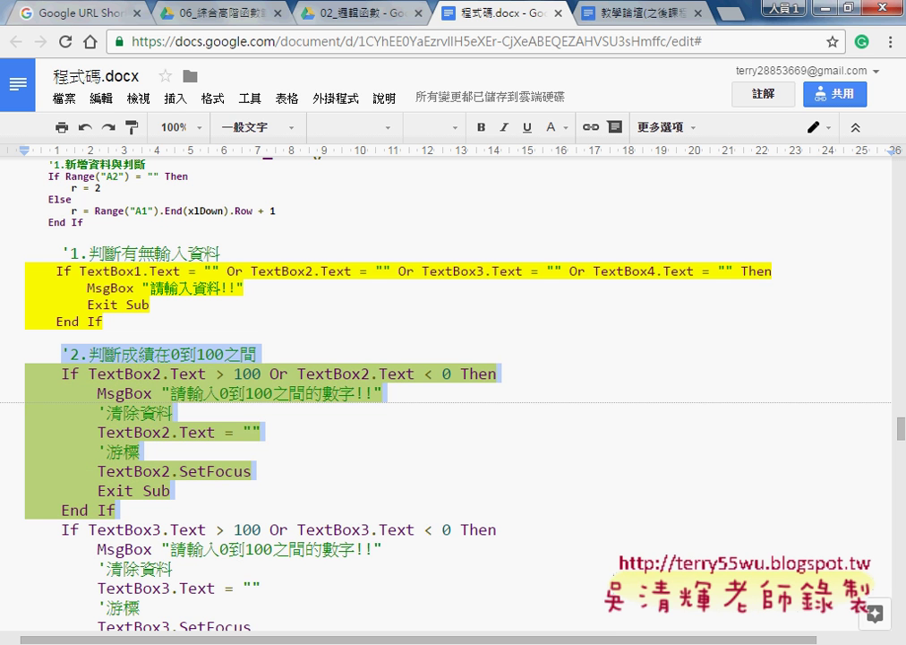
{"action": "mouse_move", "coordinate": [416, 638]}
{"action": "left_click", "coordinate": [492, 564]}
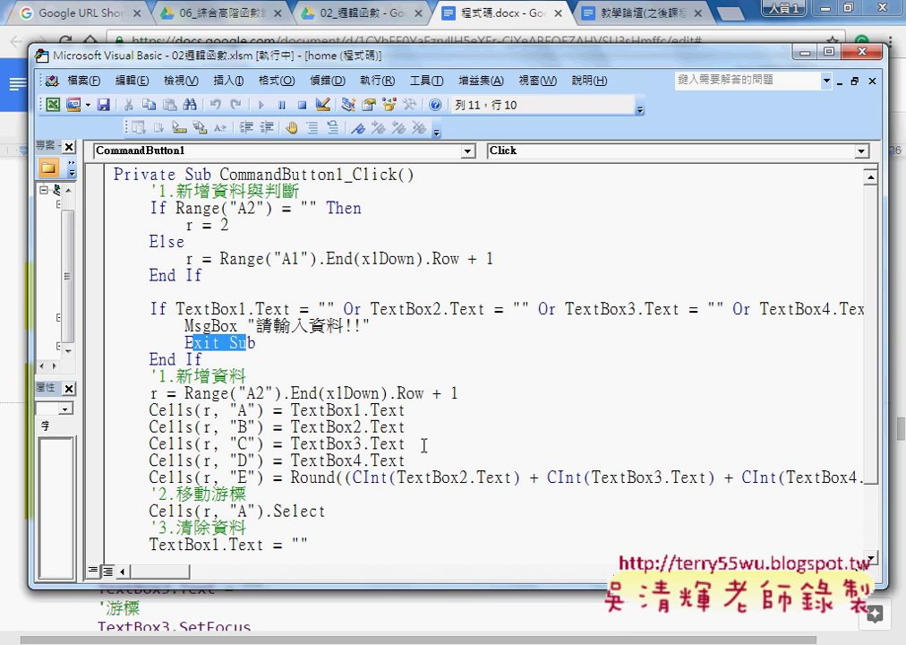
Open the 新增 button's CommandButton1_Click code from the form design view
{"action": "left_click_drag", "start_coordinate": [203, 359], "coordinate": [109, 311]}
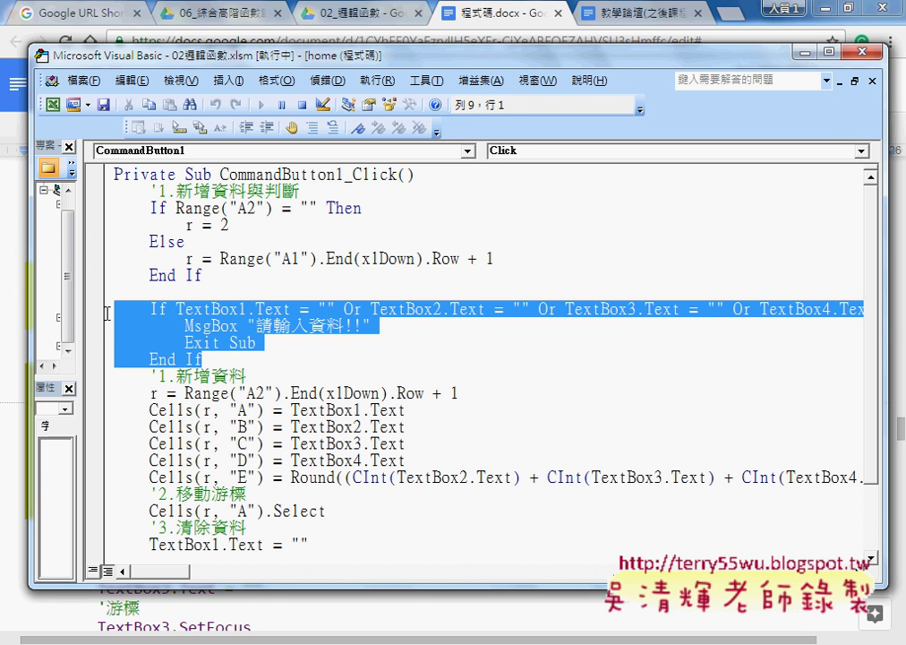
{"action": "left_click", "coordinate": [238, 359]}
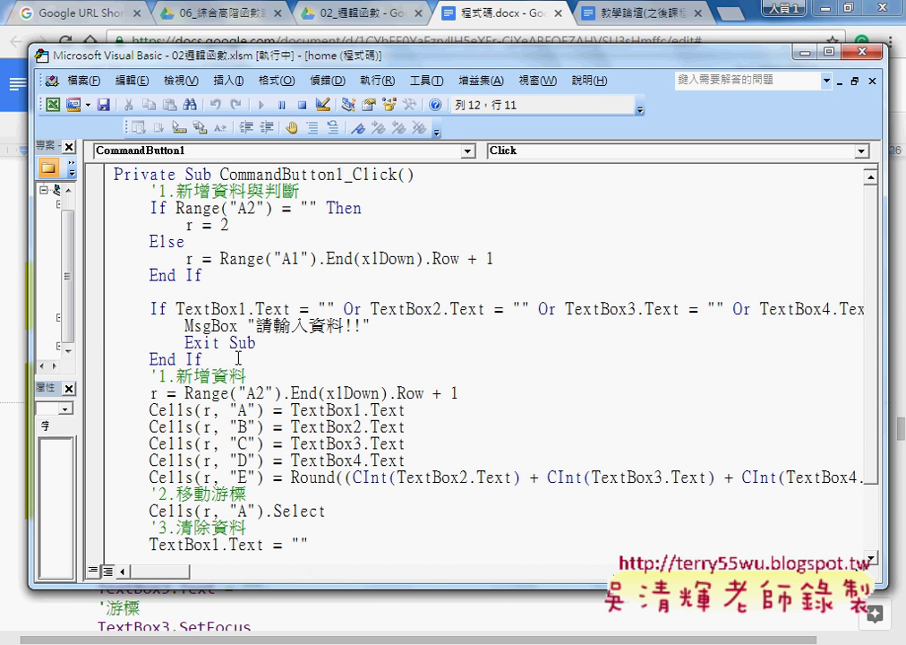
{"action": "key", "text": "shift+F7"}
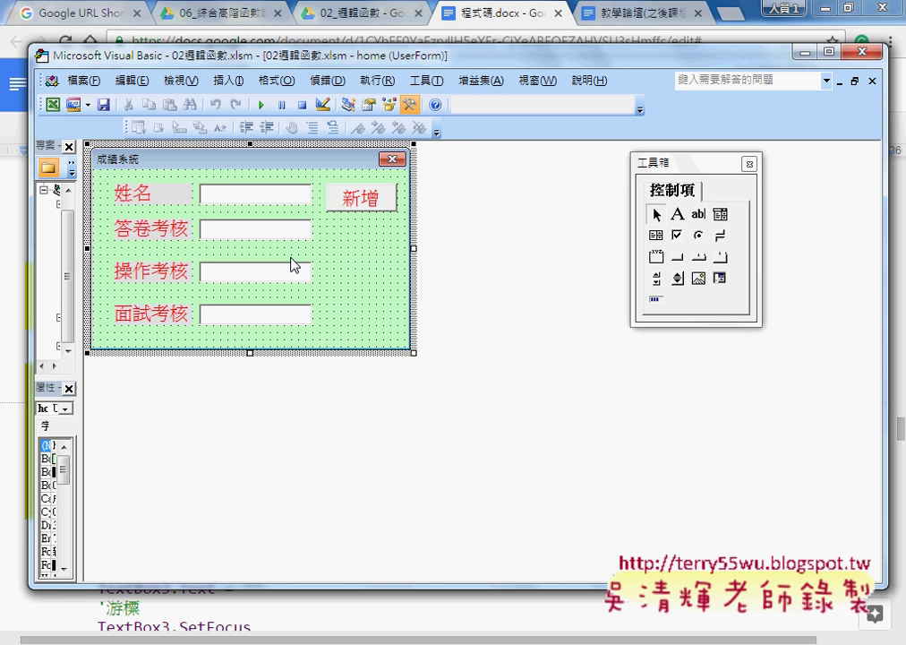
{"action": "left_click", "coordinate": [366, 201]}
{"action": "double_click", "coordinate": [366, 201]}
Paste the 0–100 score-range block on a new line after the empty-field check's End If
{"action": "left_click", "coordinate": [244, 362]}
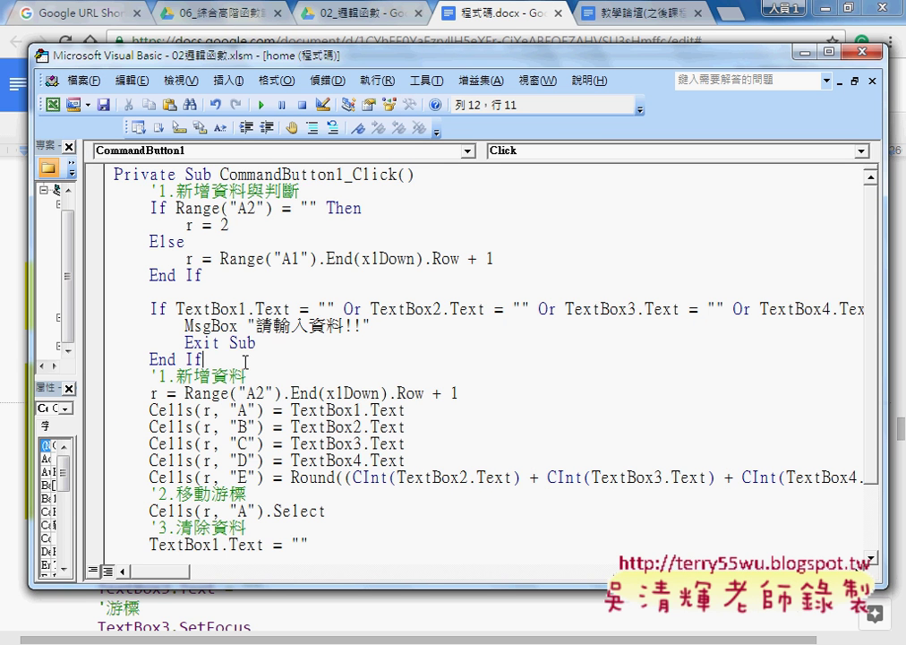
{"action": "key", "text": "Return"}
{"action": "key", "text": "Return"}
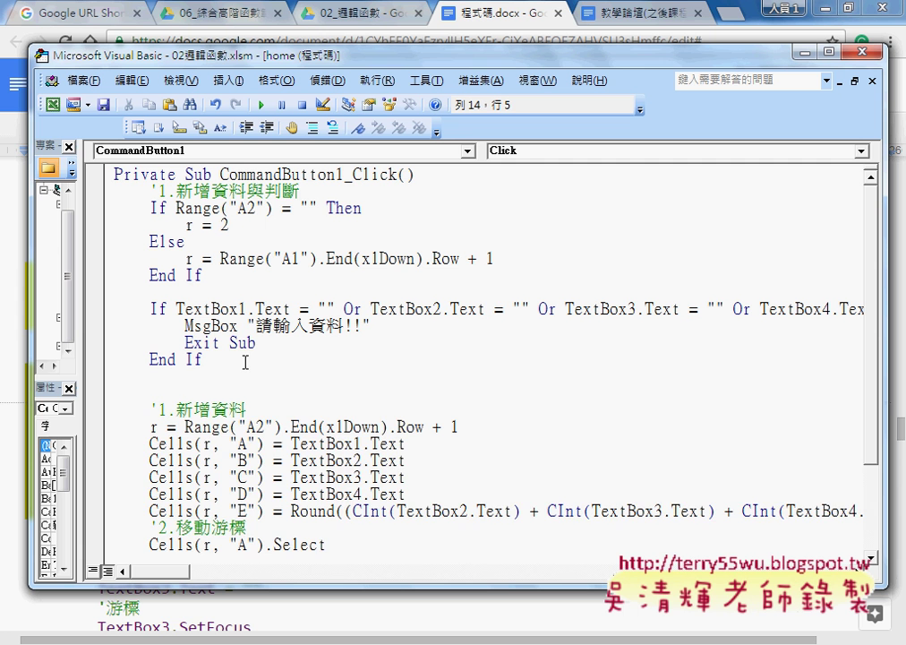
{"action": "key", "text": "ctrl+v"}
{"action": "left_click", "coordinate": [209, 393]}
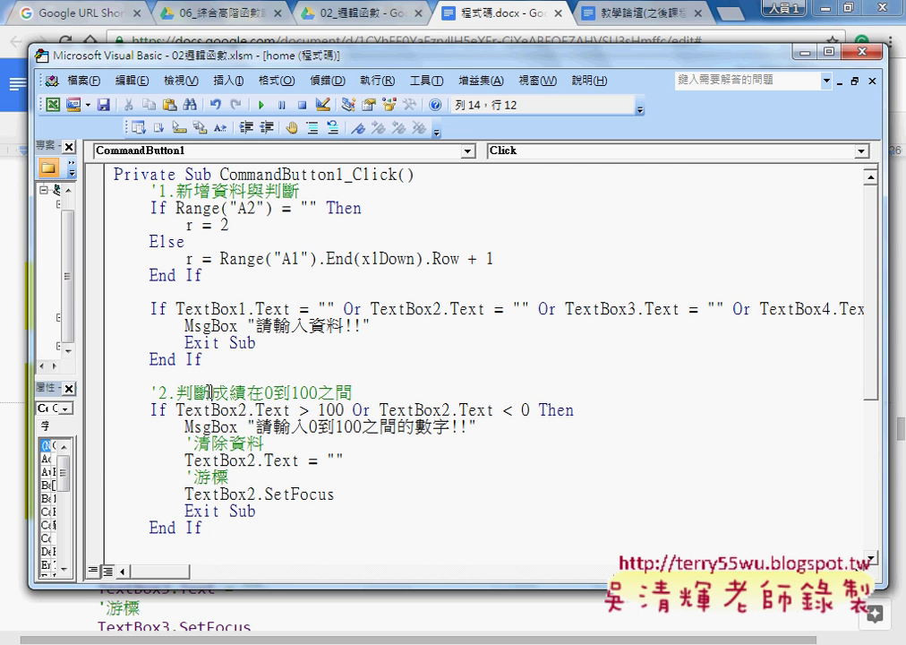
{"action": "left_click_drag", "start_coordinate": [209, 392], "coordinate": [247, 392]}
{"action": "left_click", "coordinate": [274, 393]}
{"action": "left_click_drag", "start_coordinate": [176, 409], "coordinate": [345, 410]}
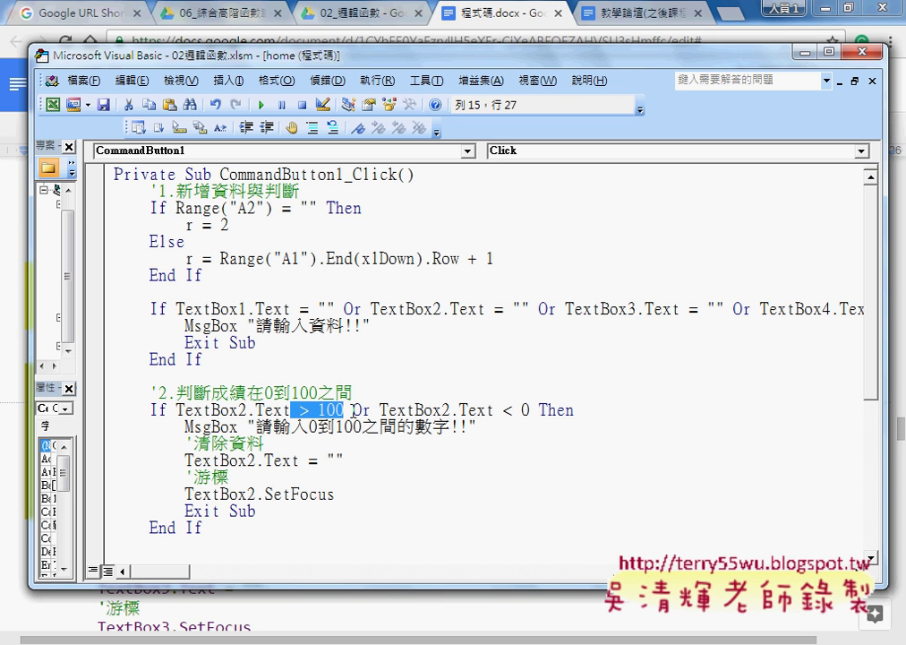
{"action": "left_click", "coordinate": [362, 409]}
{"action": "left_click", "coordinate": [381, 409]}
{"action": "mouse_move", "coordinate": [382, 410]}
{"action": "left_mouse_down"}
{"action": "mouse_move", "coordinate": [495, 409]}
{"action": "mouse_move", "coordinate": [381, 410]}
{"action": "left_mouse_up"}
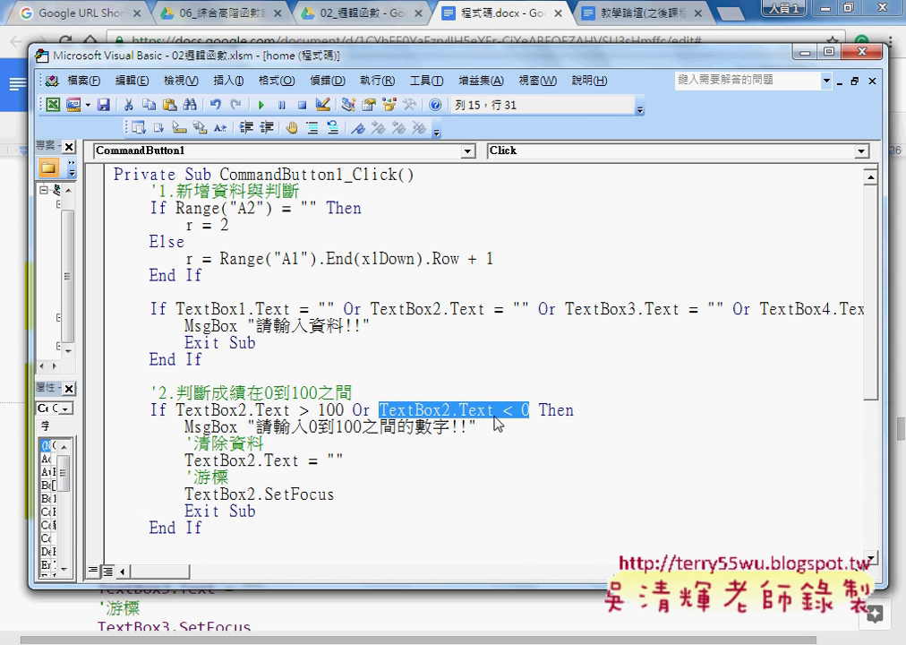
{"action": "left_click", "coordinate": [555, 411]}
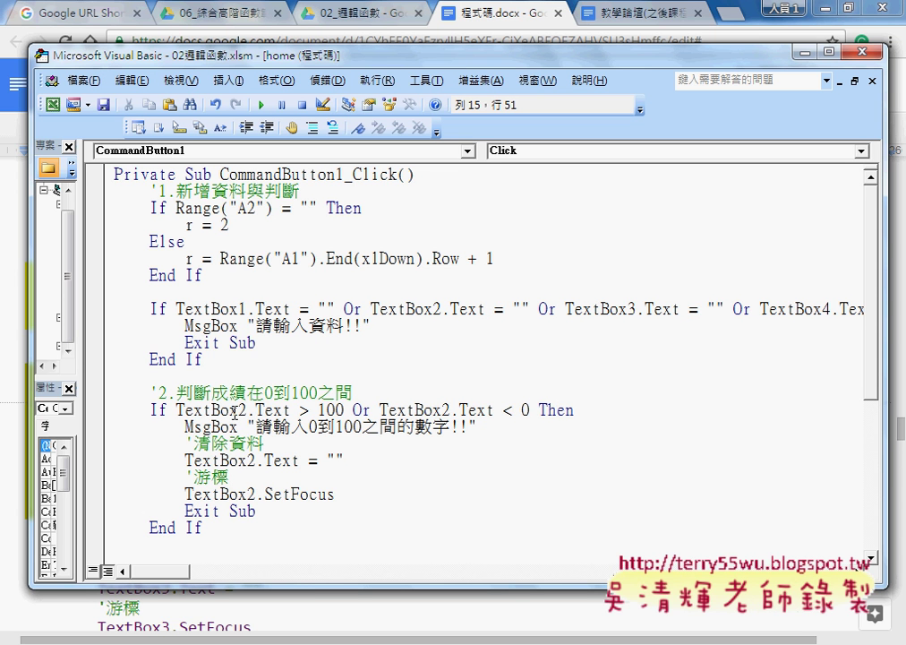
{"action": "left_click_drag", "start_coordinate": [176, 410], "coordinate": [532, 409]}
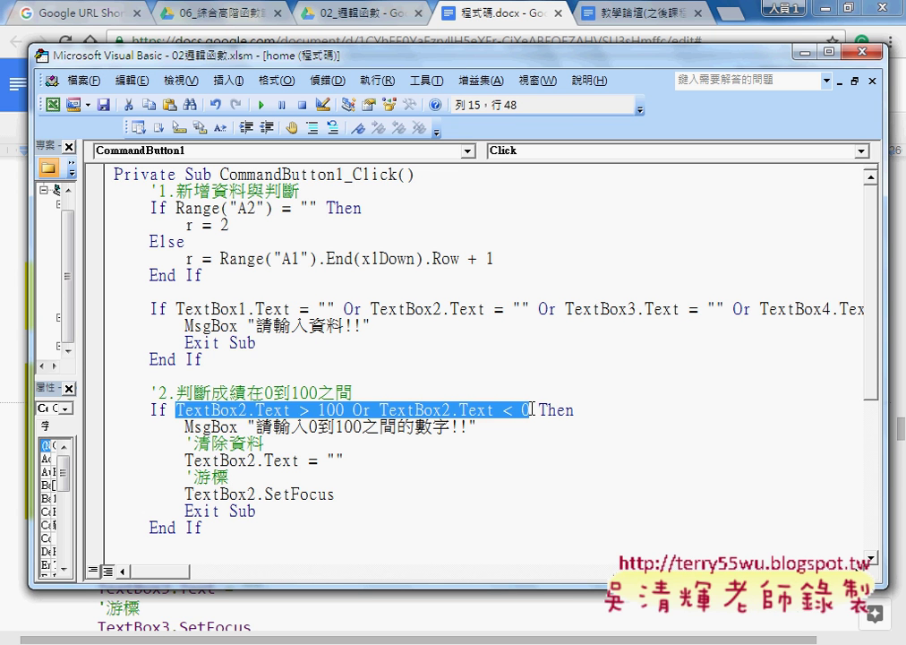
{"action": "left_click_drag", "start_coordinate": [344, 460], "coordinate": [185, 461]}
{"action": "left_click", "coordinate": [355, 461]}
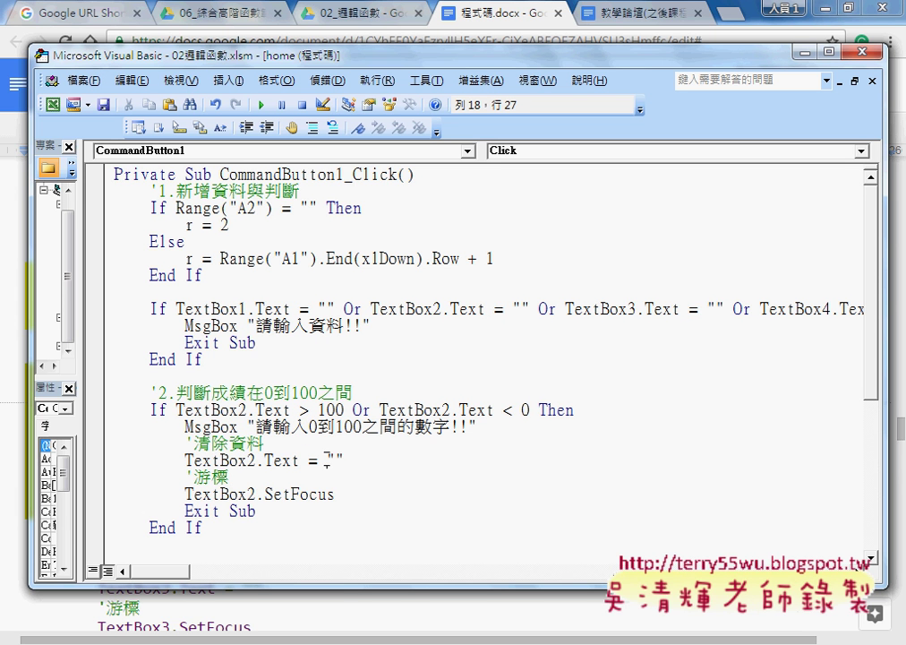
{"action": "left_click_drag", "start_coordinate": [327, 460], "coordinate": [345, 459]}
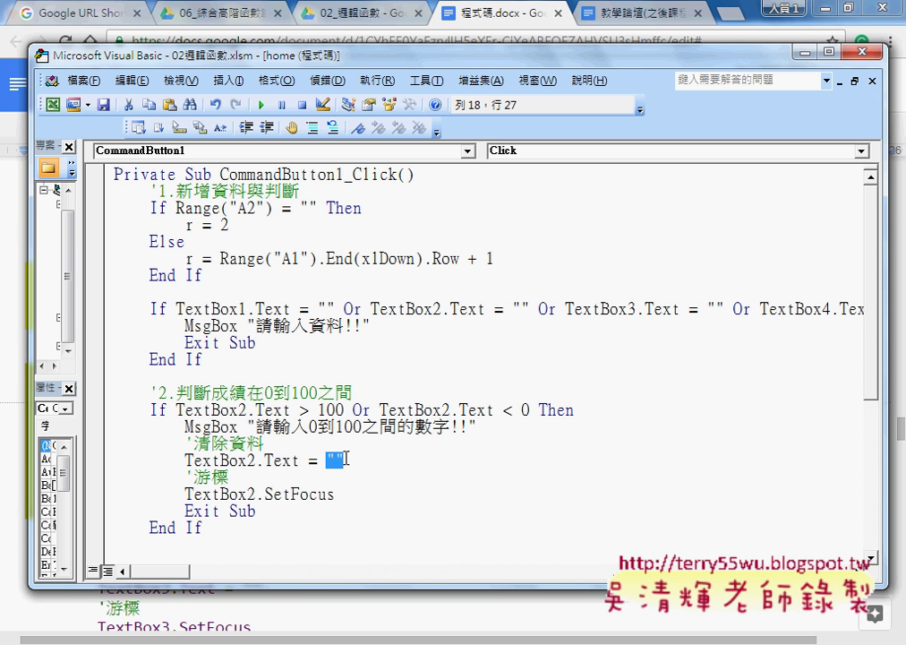
{"action": "left_click", "coordinate": [310, 498]}
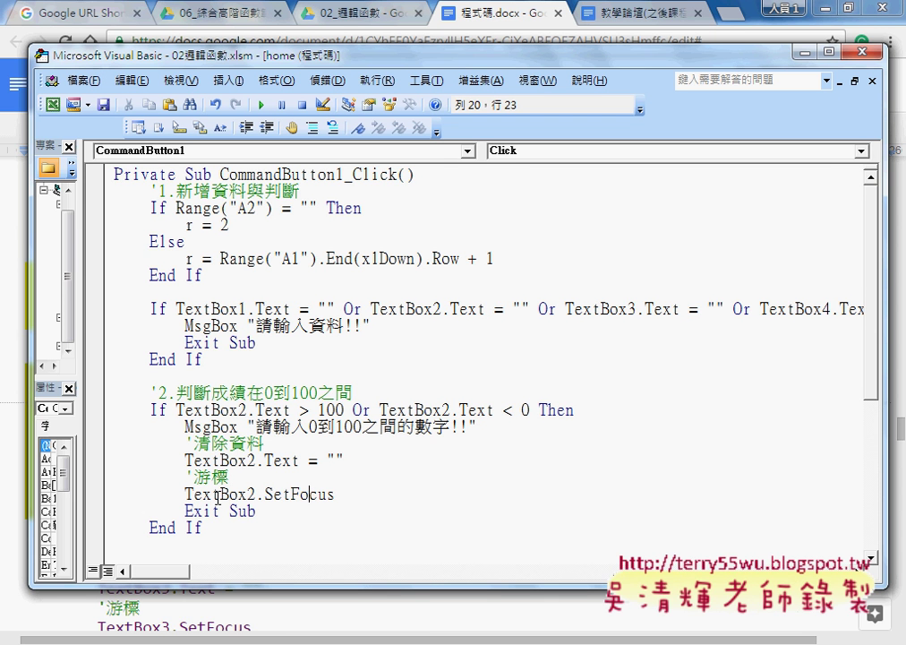
{"action": "left_click_drag", "start_coordinate": [256, 494], "coordinate": [336, 494]}
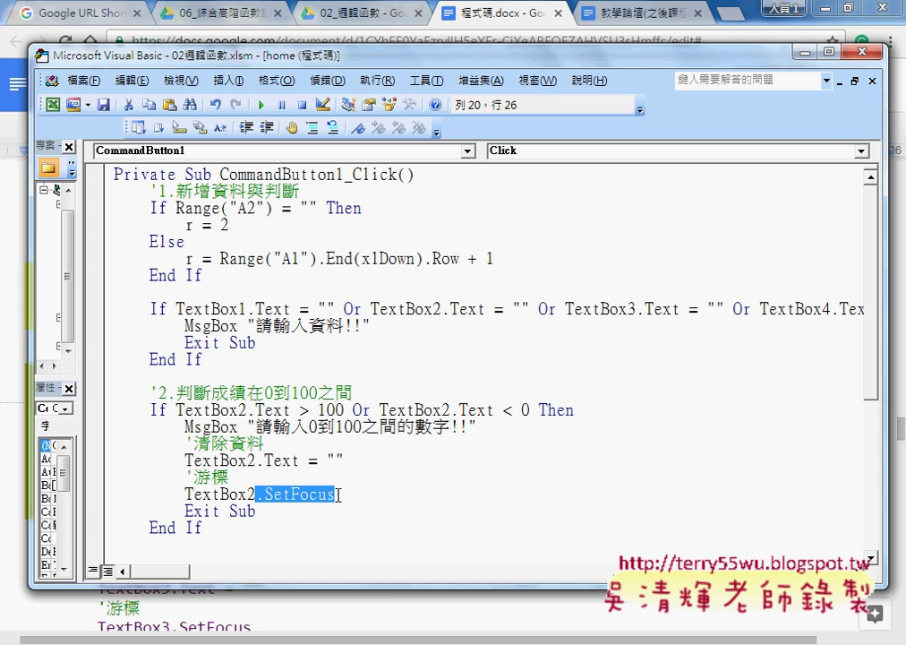
{"action": "type", "text": "."}
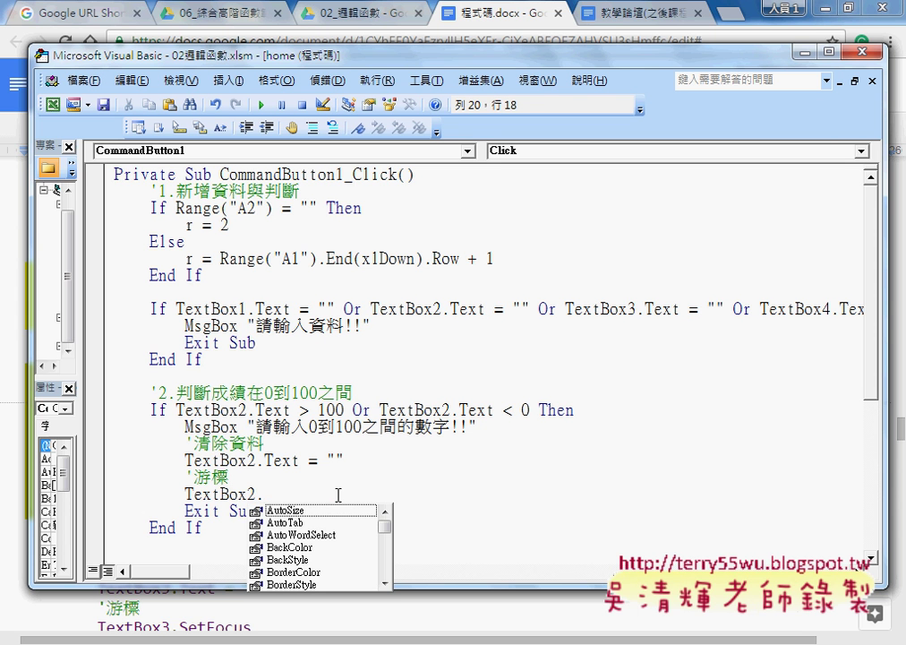
{"action": "type", "text": "set"}
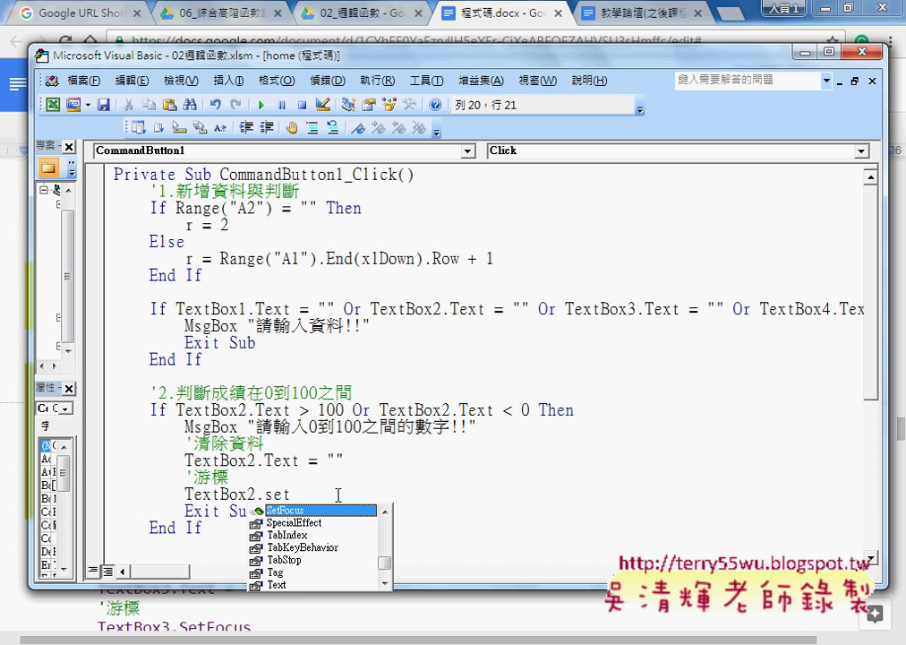
{"action": "key", "text": "Tab"}
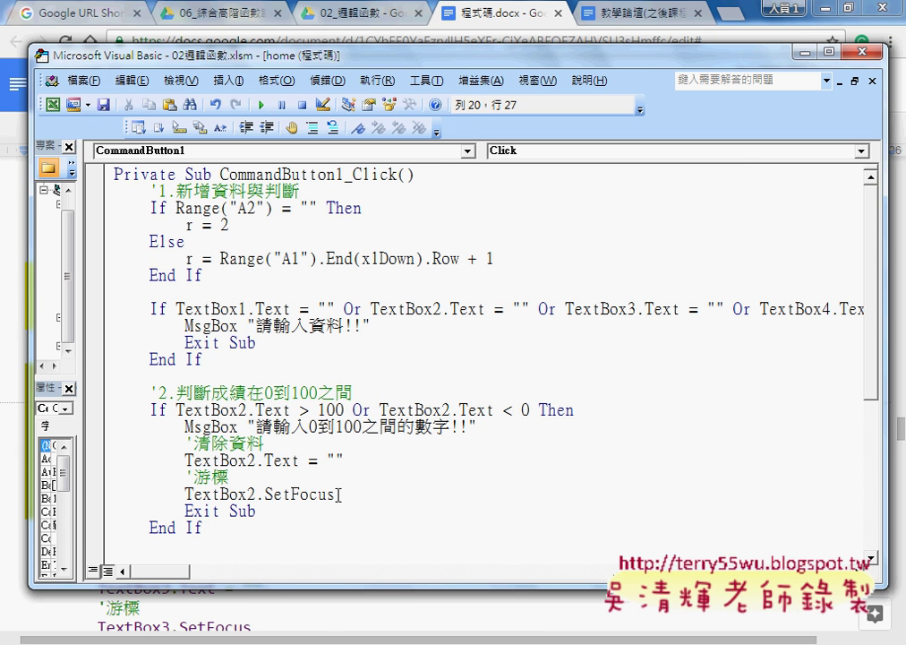
Run the form with name YYY and 答卷考核 score 120; dismiss the missing-data warning
{"action": "left_click", "coordinate": [262, 106]}
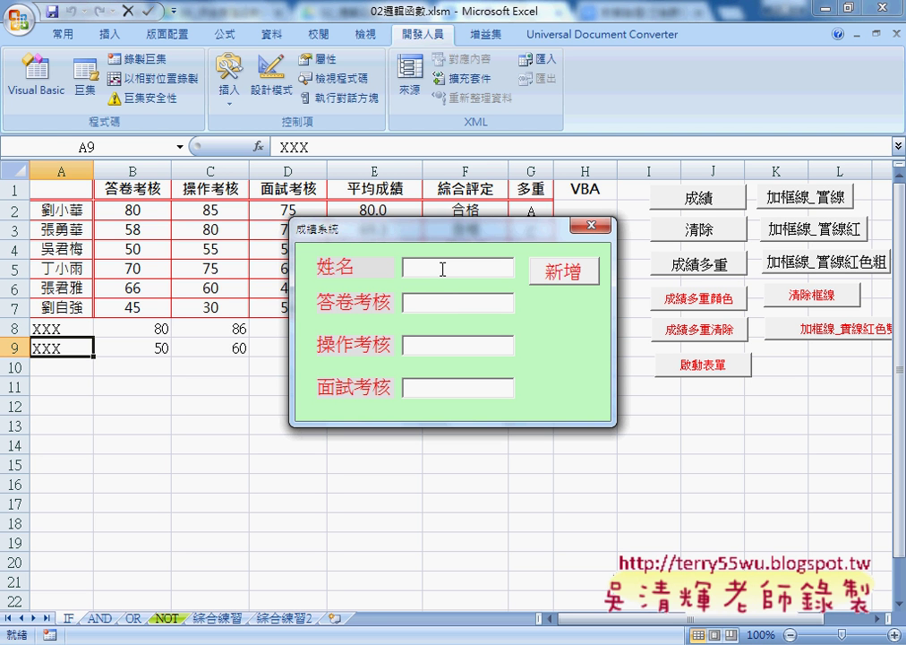
{"action": "type", "text": "YYY"}
{"action": "left_click", "coordinate": [441, 305]}
{"action": "type", "text": "120"}
{"action": "left_click_drag", "start_coordinate": [429, 301], "coordinate": [413, 300]}
{"action": "left_click", "coordinate": [570, 273]}
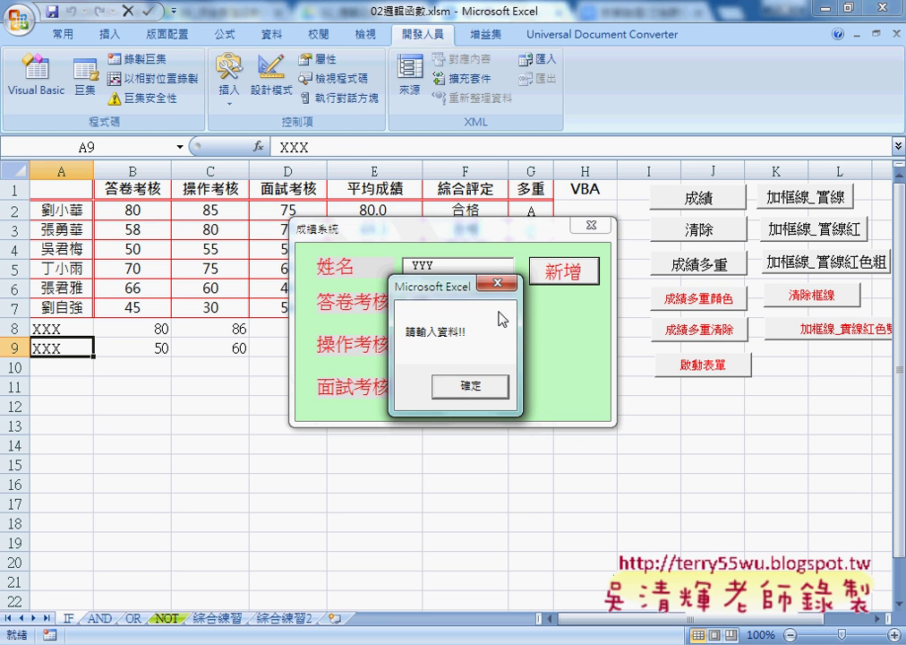
{"action": "left_click", "coordinate": [498, 285]}
Fill in scores 50 and 60 and submit, so the 0–100 warning empties the 120 box
{"action": "left_click", "coordinate": [458, 347]}
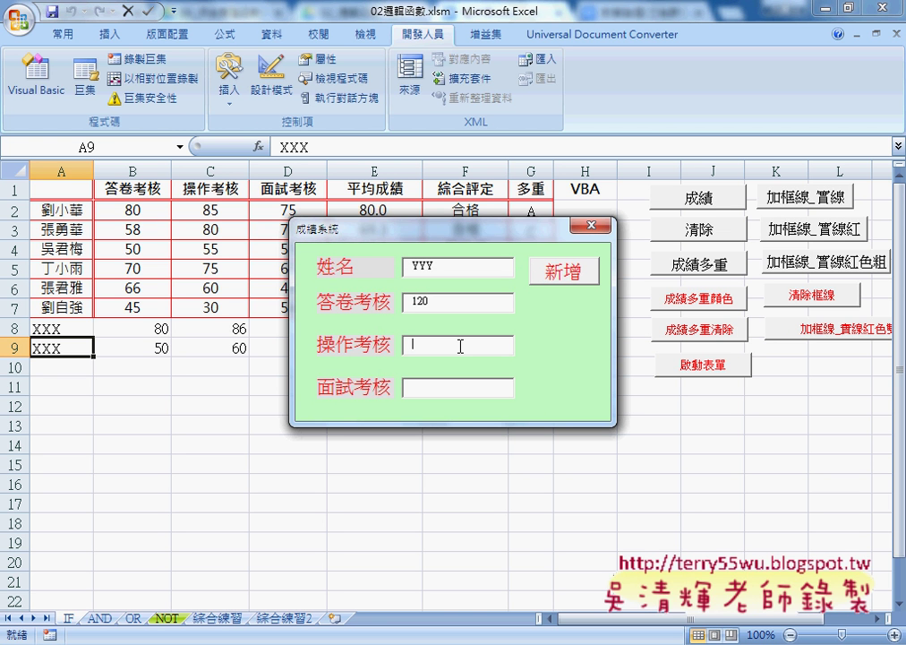
{"action": "type", "text": "50"}
{"action": "key", "text": "Tab"}
{"action": "type", "text": "60"}
{"action": "left_click", "coordinate": [552, 278]}
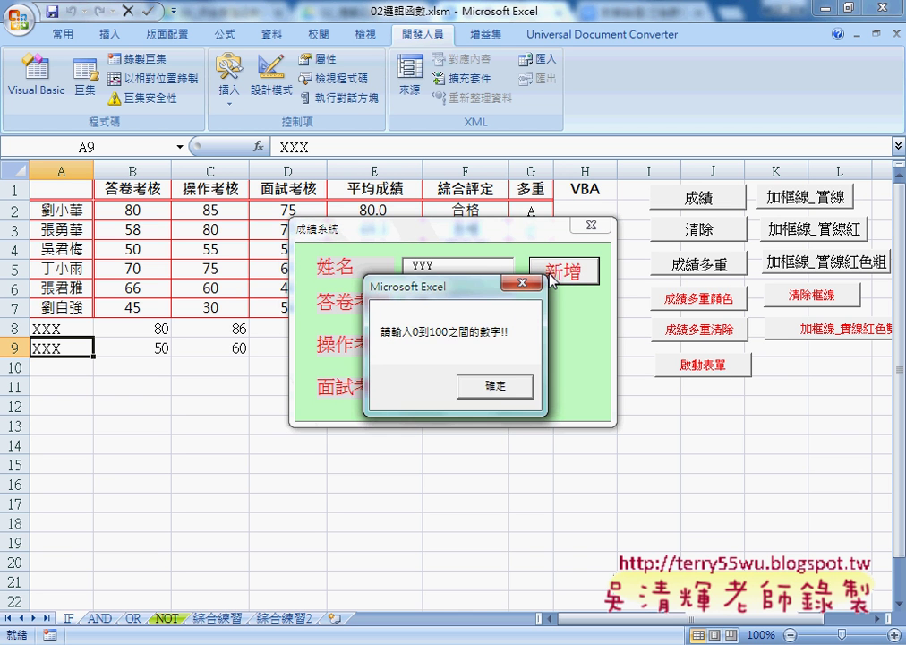
{"action": "left_click_drag", "start_coordinate": [430, 286], "coordinate": [603, 285]}
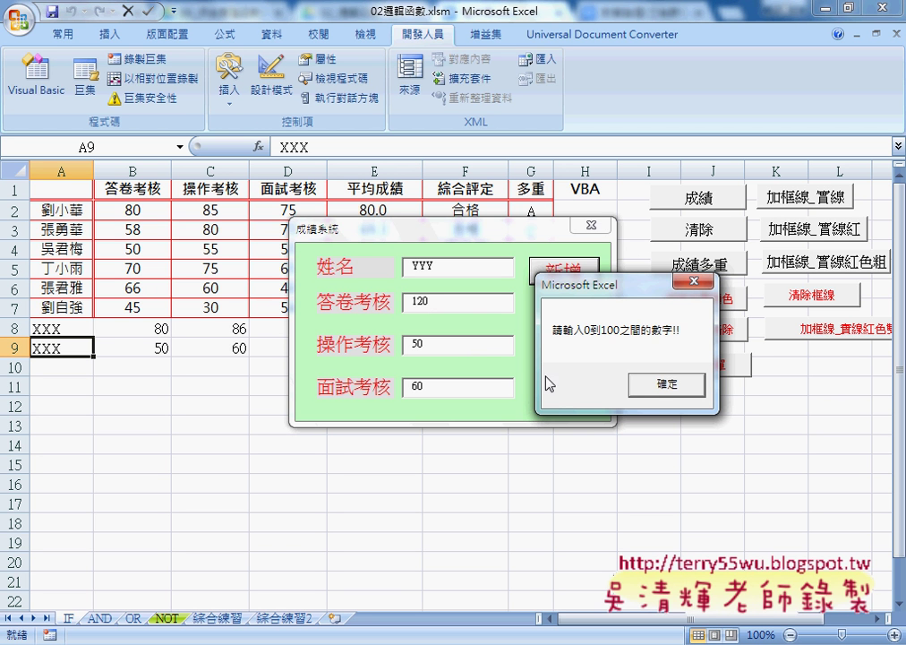
{"action": "left_click", "coordinate": [668, 387]}
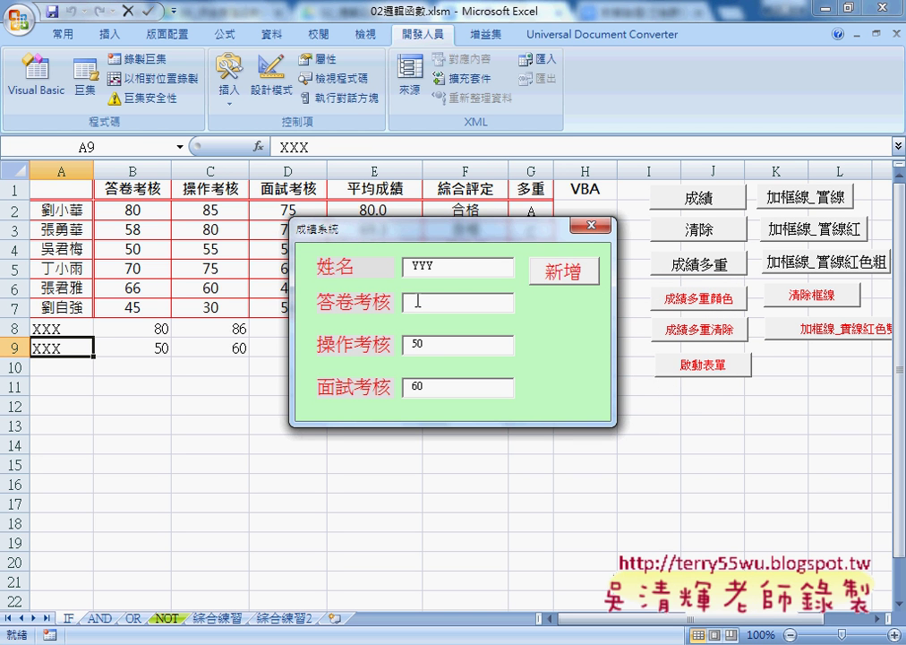
{"action": "left_click", "coordinate": [416, 349]}
{"action": "left_click", "coordinate": [408, 641]}
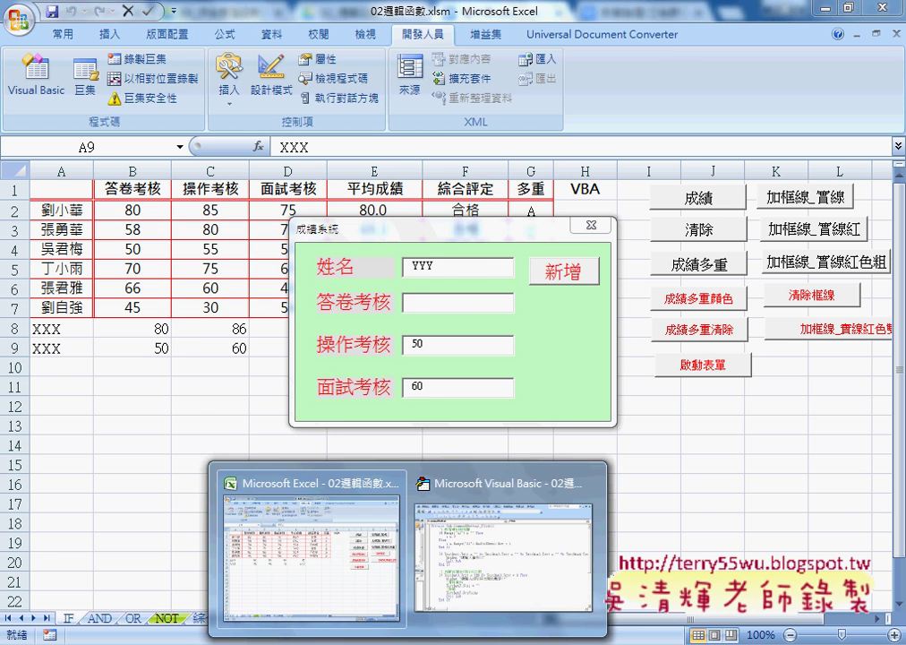
Return to the Visual Basic Editor and review the score range check block
{"action": "left_click", "coordinate": [502, 537]}
{"action": "scroll", "coordinate": [349, 436], "scroll_direction": "down", "scroll_amount": 2}
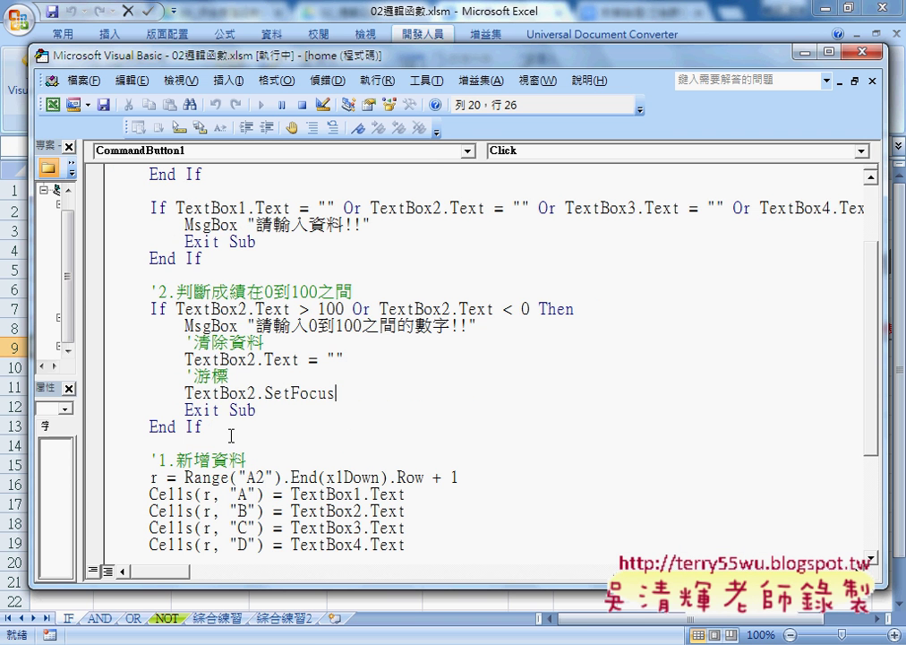
{"action": "left_click_drag", "start_coordinate": [215, 429], "coordinate": [80, 309]}
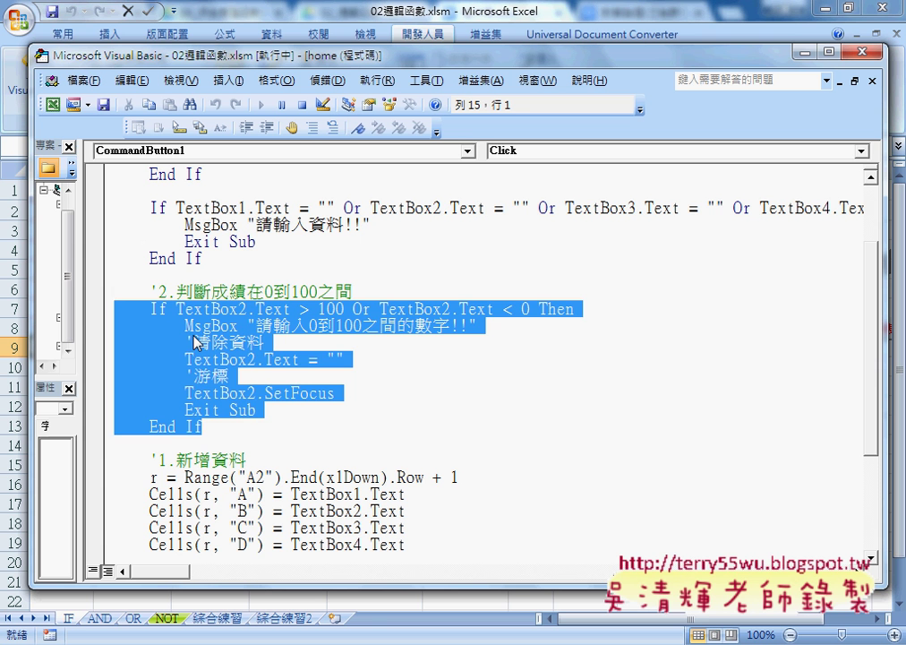
{"action": "left_click", "coordinate": [242, 440]}
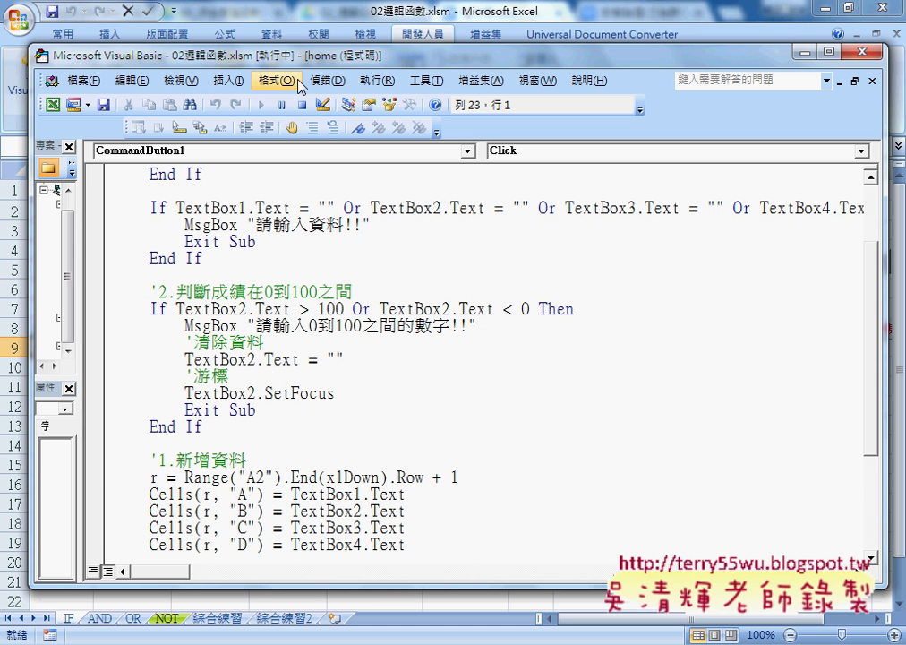
Reset the running form to end run mode and review the CommandButton1_Click checks
{"action": "left_click", "coordinate": [302, 105]}
{"action": "key", "text": "F7"}
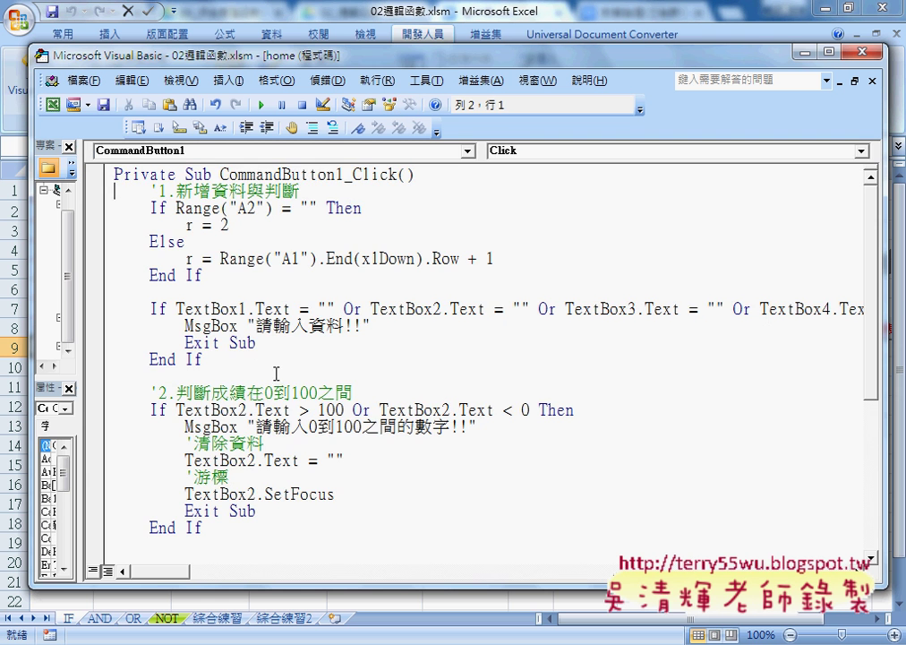
{"action": "left_click", "coordinate": [220, 359]}
{"action": "scroll", "coordinate": [219, 359], "scroll_direction": "down", "scroll_amount": 2}
{"action": "left_click_drag", "start_coordinate": [233, 428], "coordinate": [109, 308]}
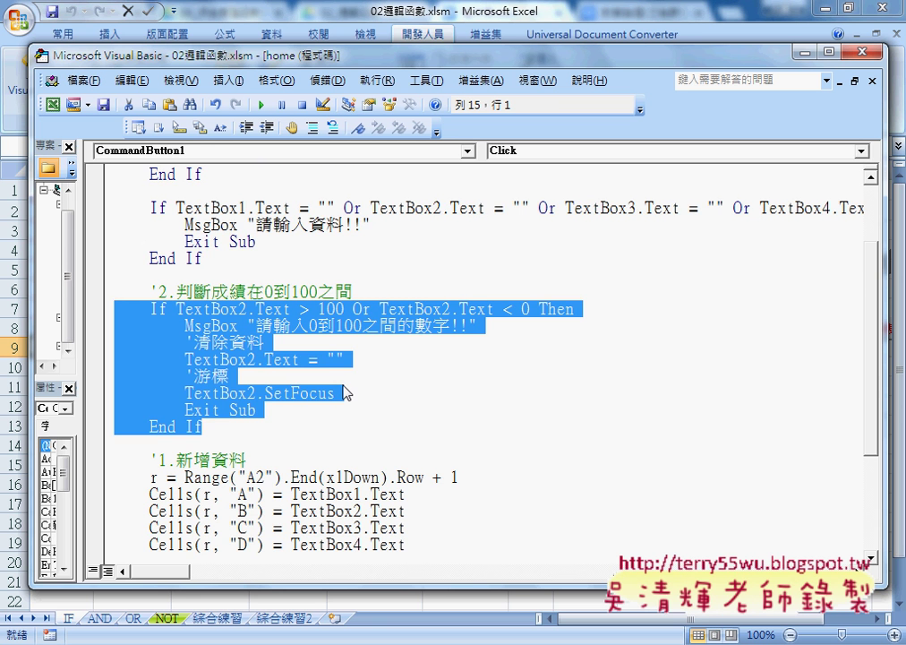
{"action": "scroll", "coordinate": [345, 392], "scroll_direction": "down", "scroll_amount": 2}
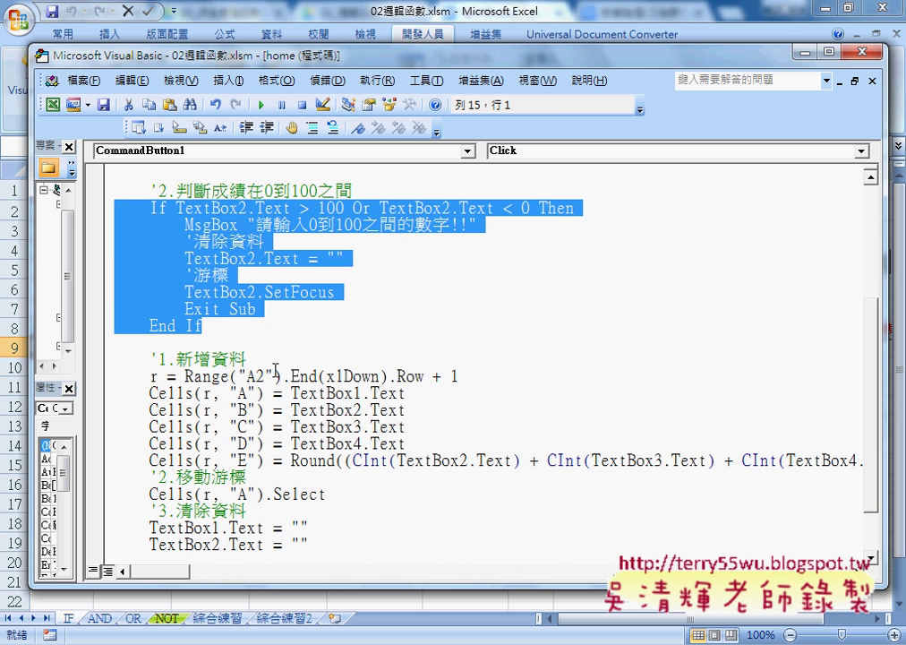